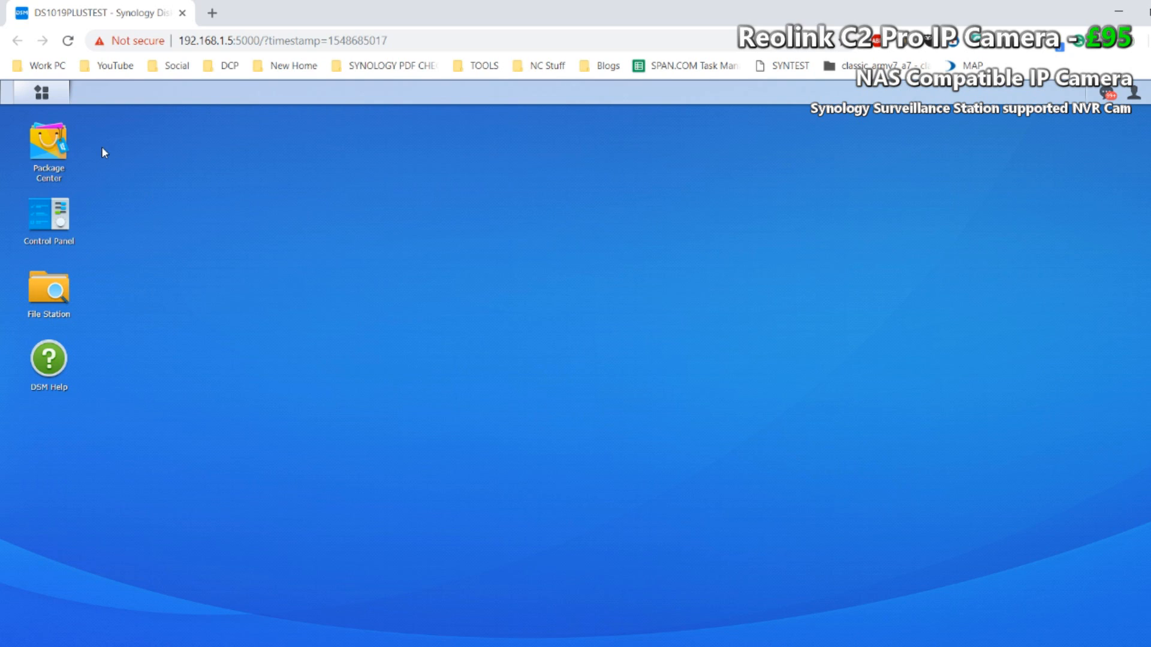
# Step: Look through Package Center for the Surveillance Station package, and launch Surveillance Station
pyautogui.click(42, 153)
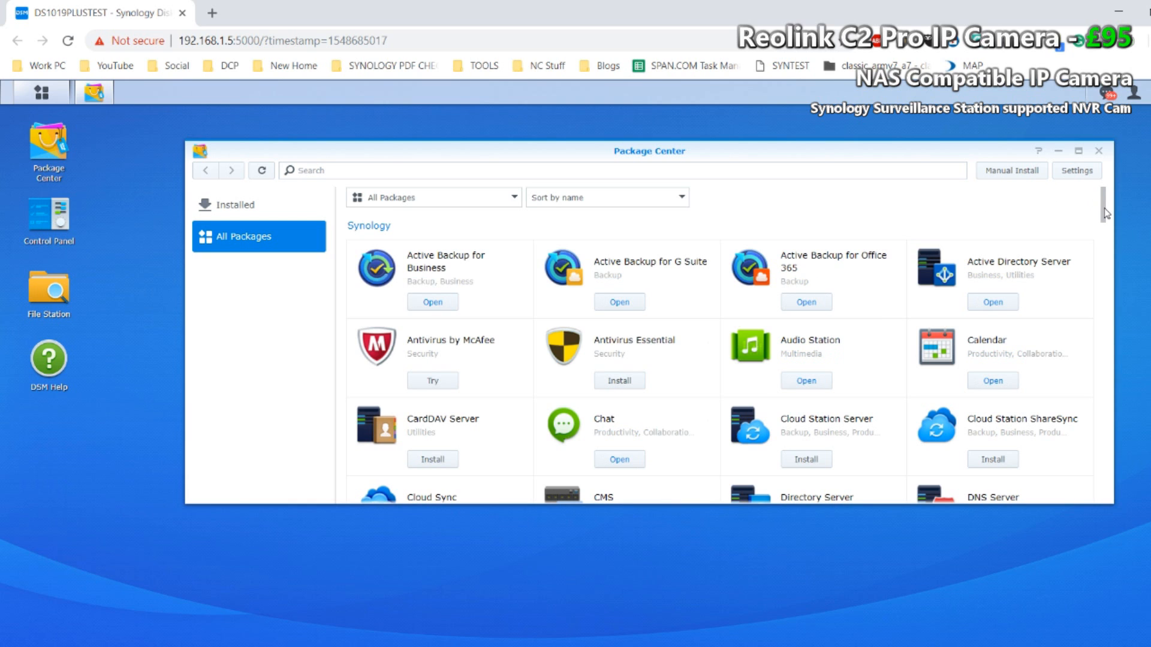
pyautogui.moveTo(1104, 207); pyautogui.dragTo(1105, 316)
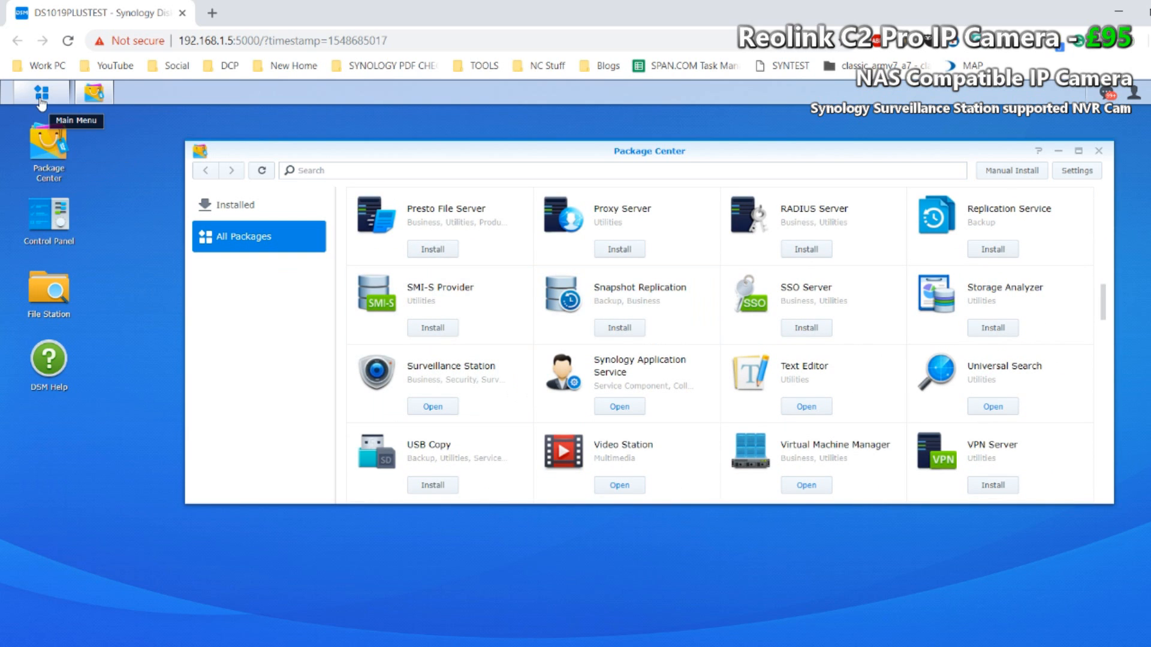
pyautogui.click(42, 96)
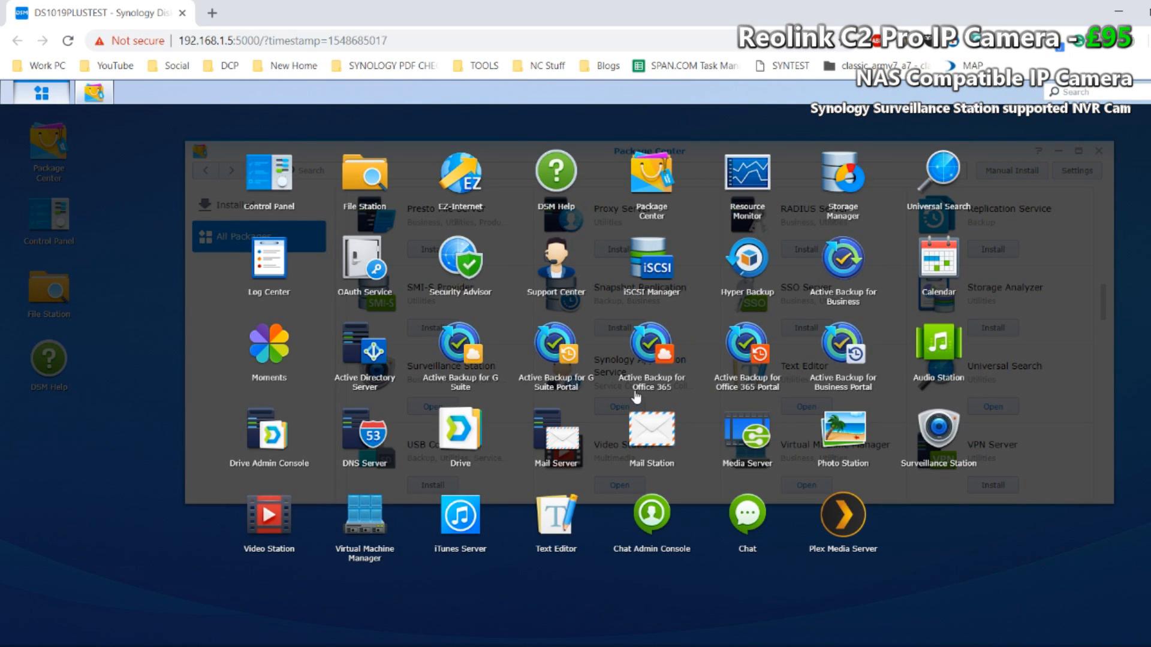
pyautogui.click(944, 436)
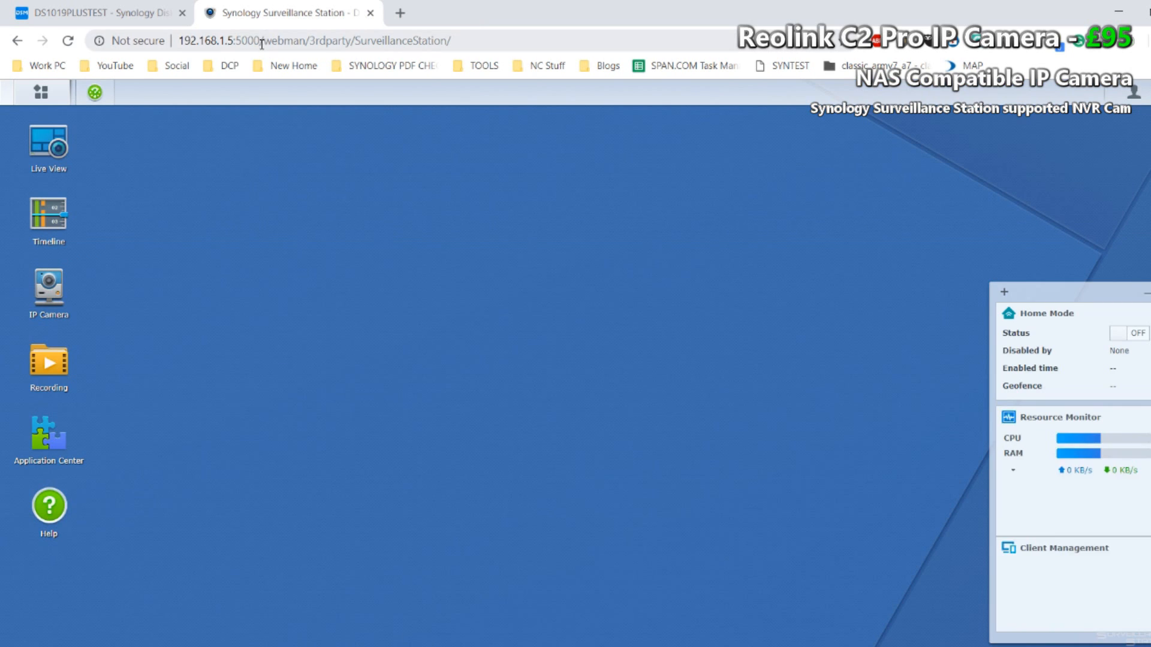
# Step: Dismiss the Surveillance Station Help notice and close the Help window
pyautogui.moveTo(262, 42); pyautogui.dragTo(180, 40)
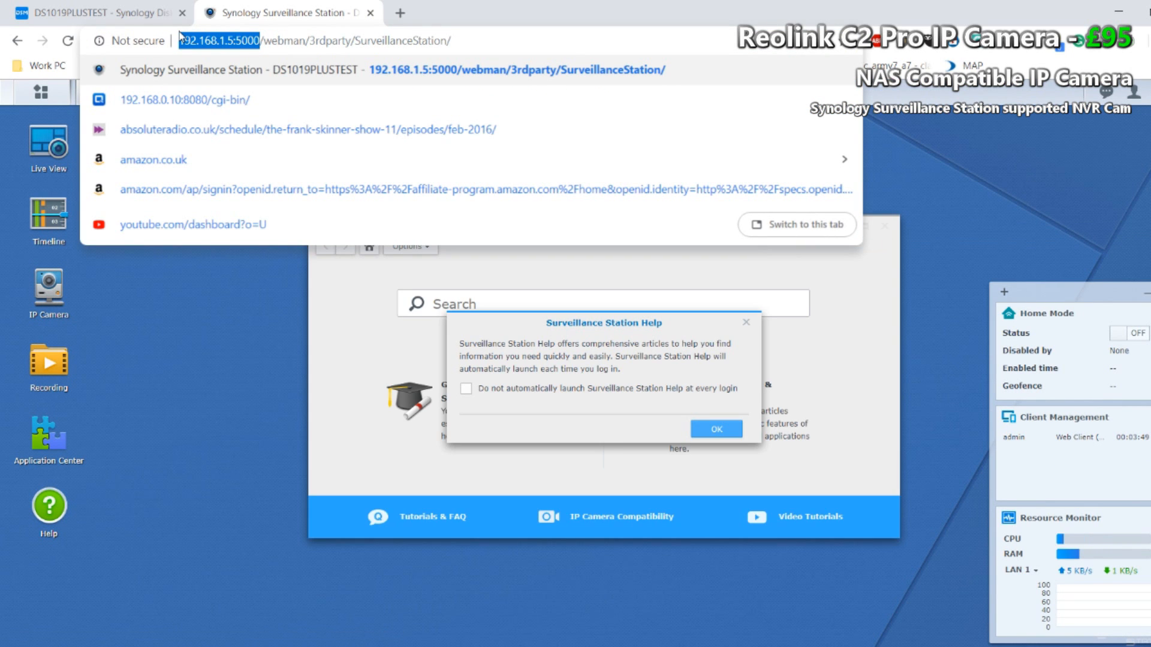
pyautogui.click(203, 303)
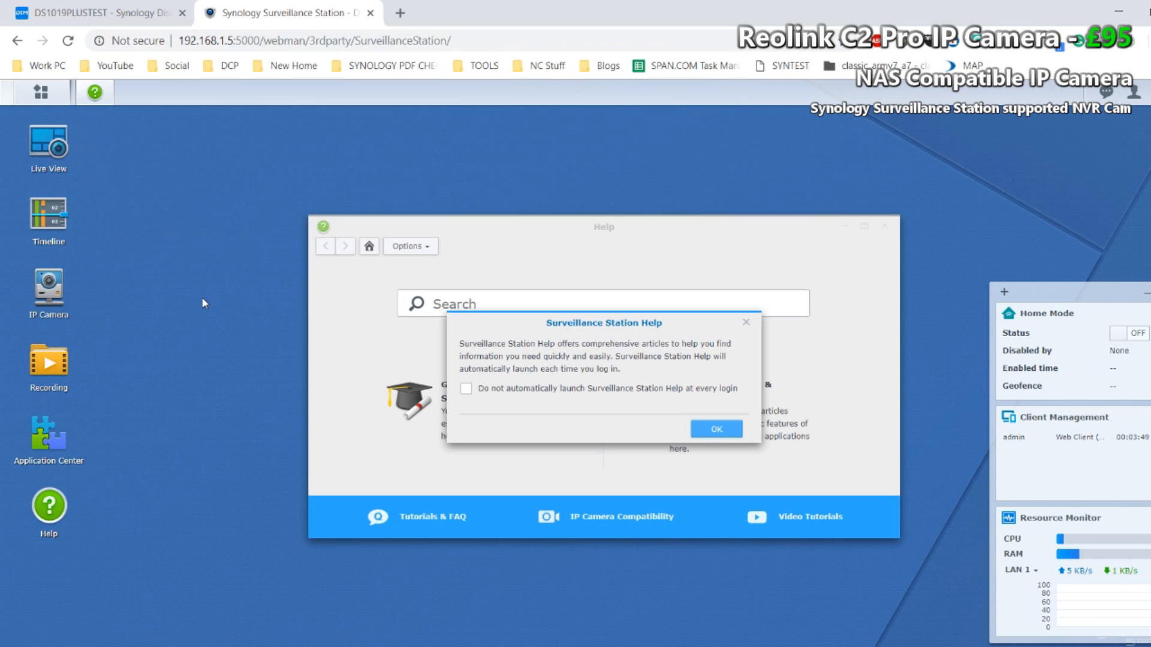
pyautogui.click(750, 324)
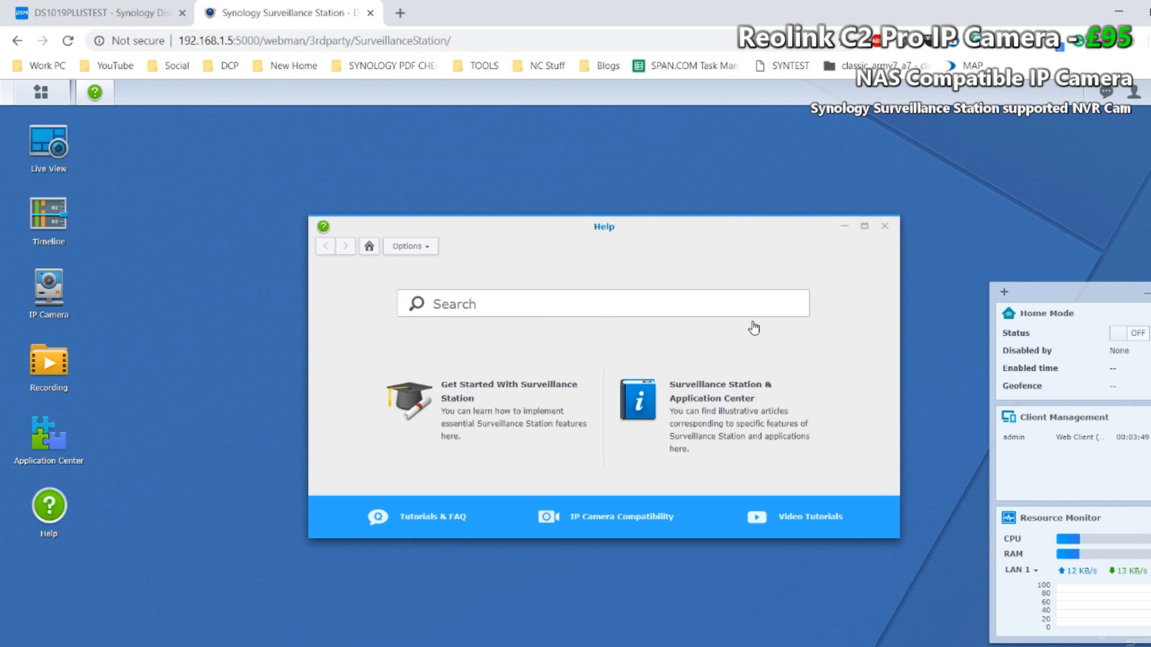
pyautogui.click(884, 227)
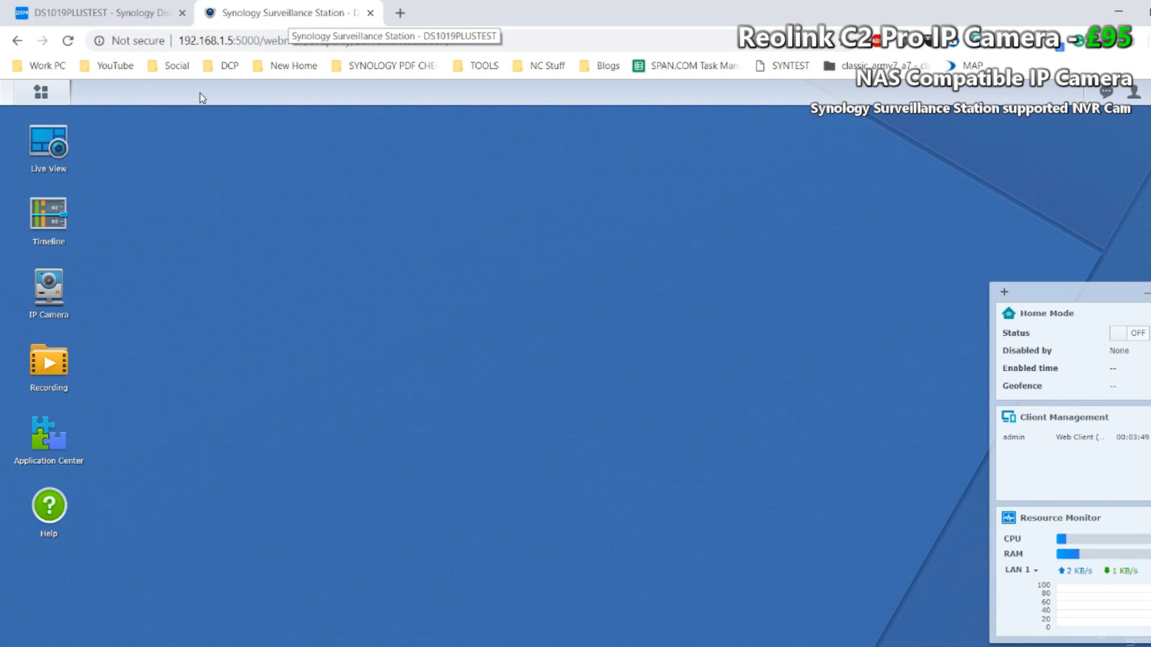
# Step: Start adding a new IP camera with the Quick Setup mode and proceed to its information form
pyautogui.click(49, 294)
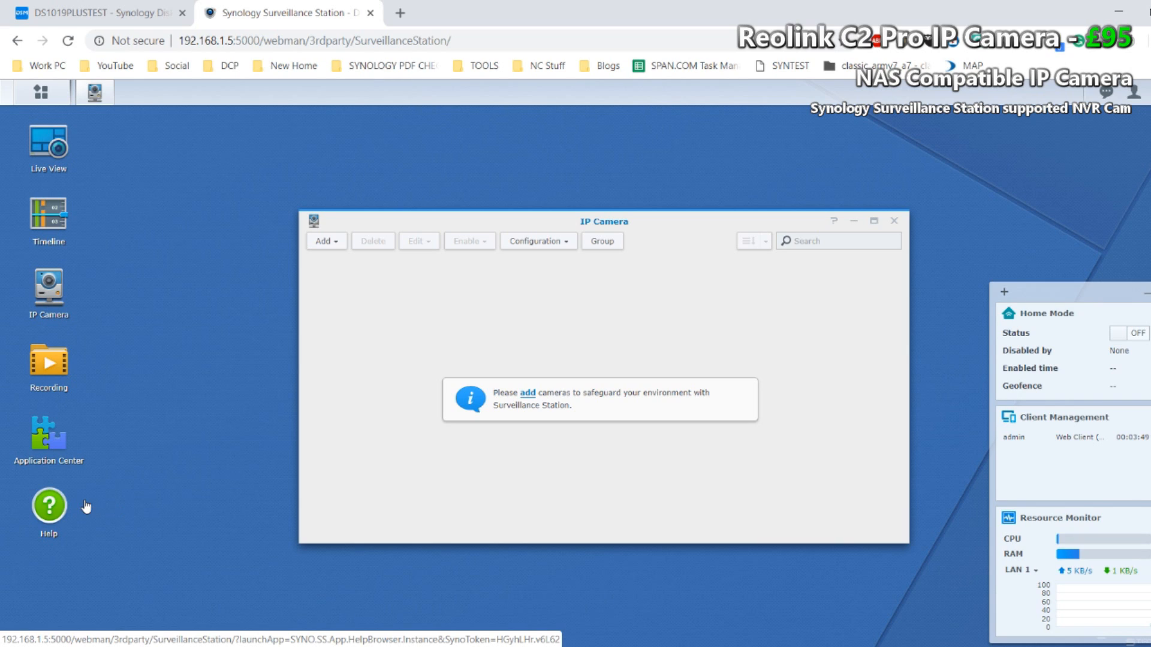
pyautogui.click(527, 393)
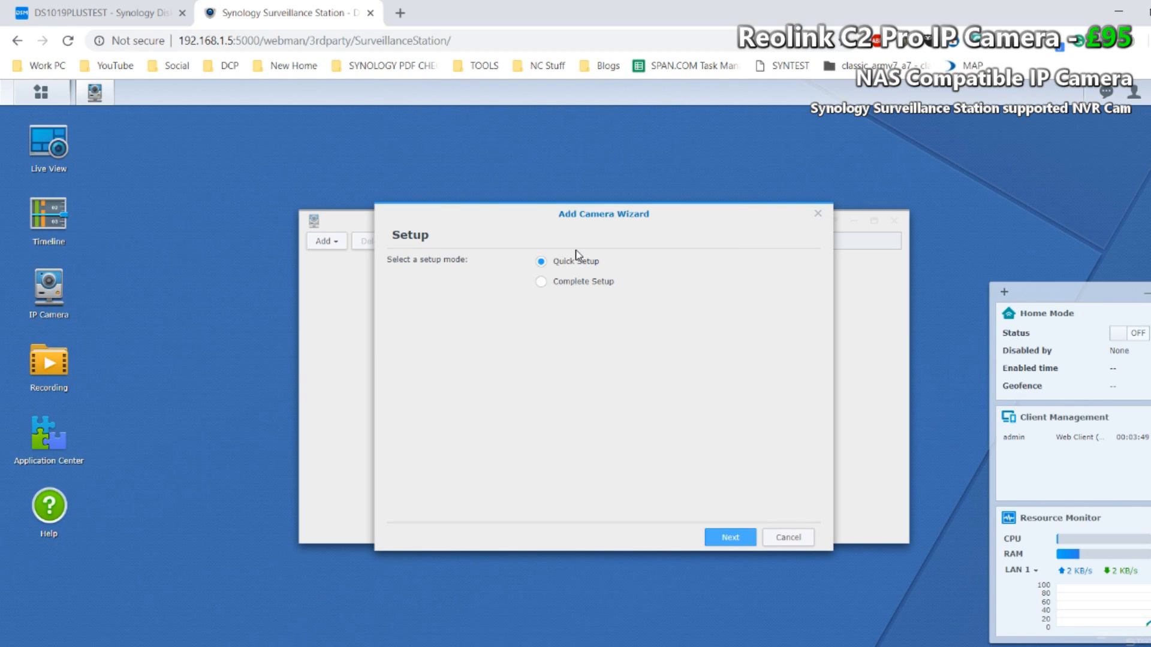
pyautogui.click(580, 285)
pyautogui.click(542, 264)
pyautogui.click(726, 540)
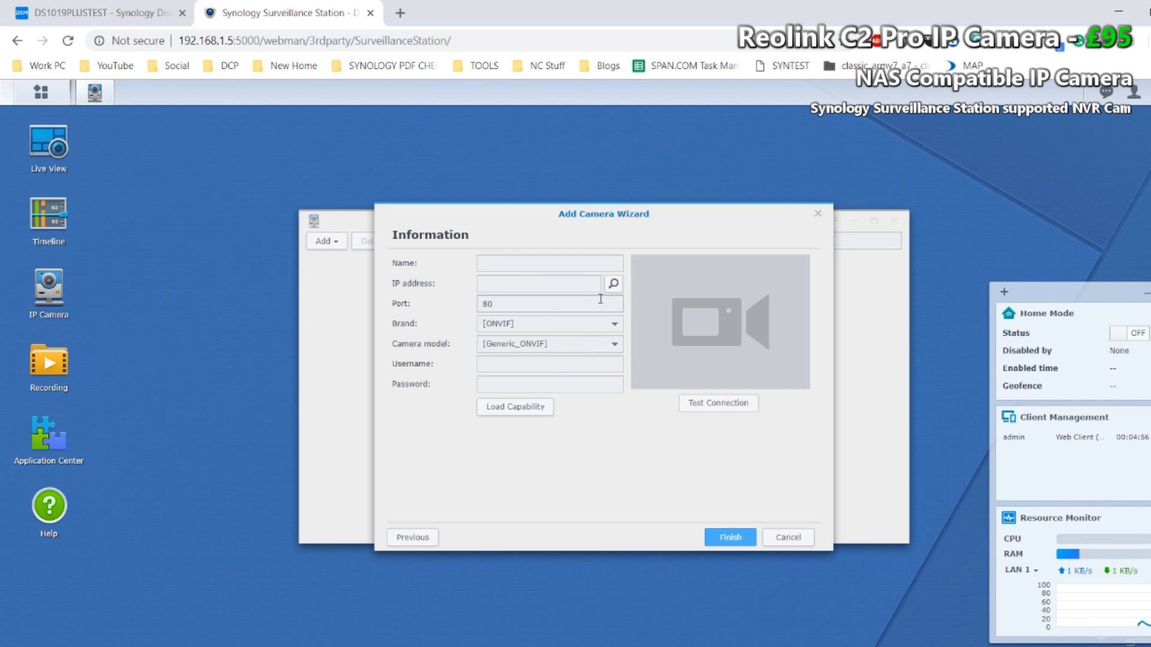
# Step: Search the network for cameras and choose the general ONVIF interface device at 192.168.1.12, port 8000
pyautogui.click(615, 285)
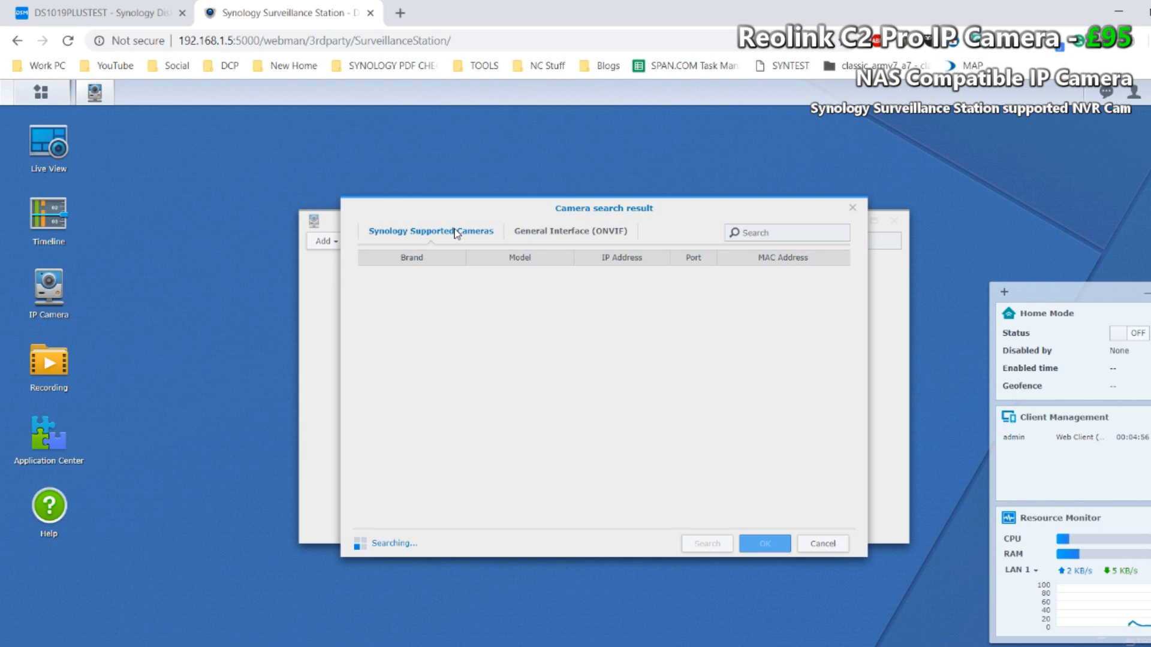
pyautogui.click(529, 238)
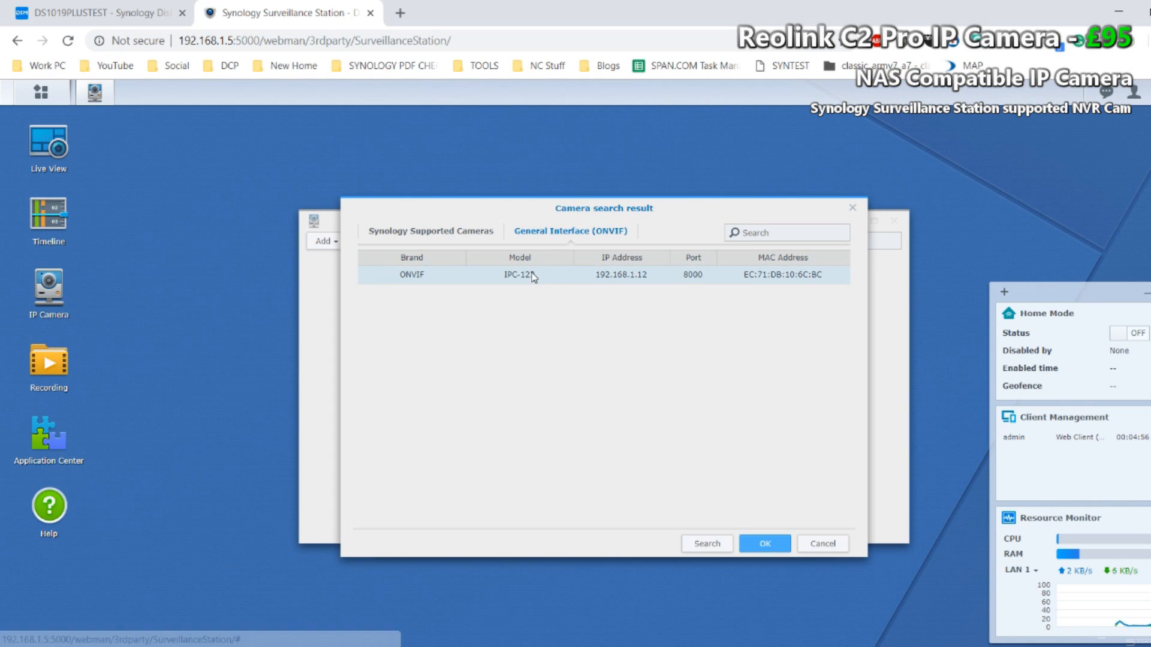
pyautogui.doubleClick(533, 277)
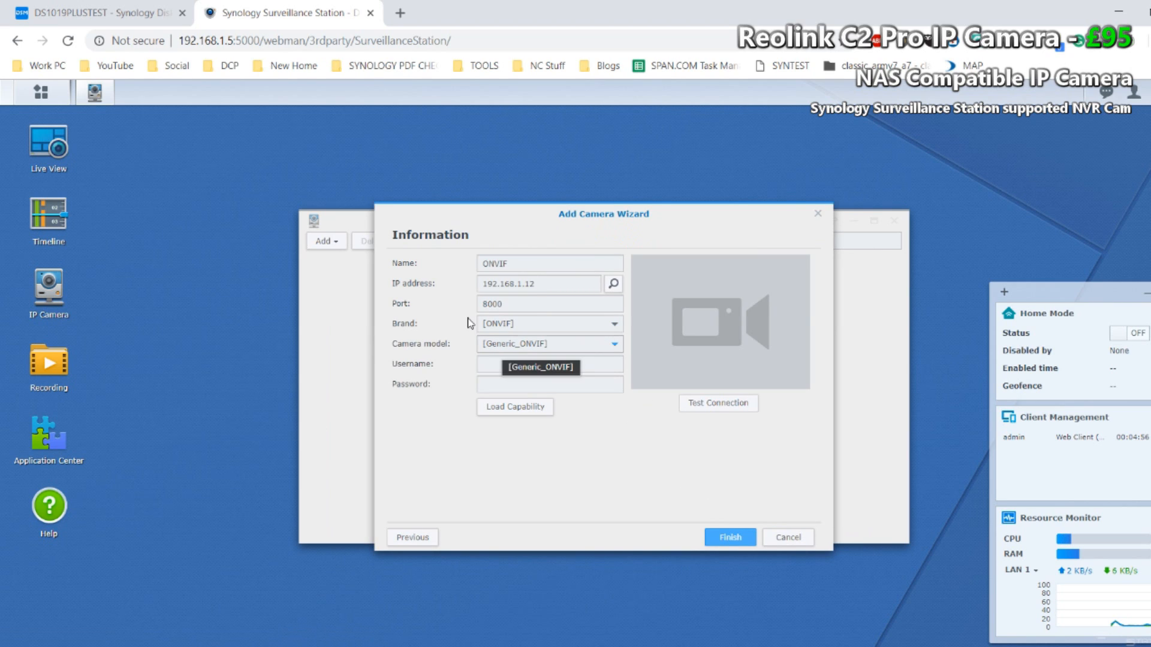
# Step: Enter the username admin for the camera, test its connection and finish adding it
pyautogui.click(588, 363)
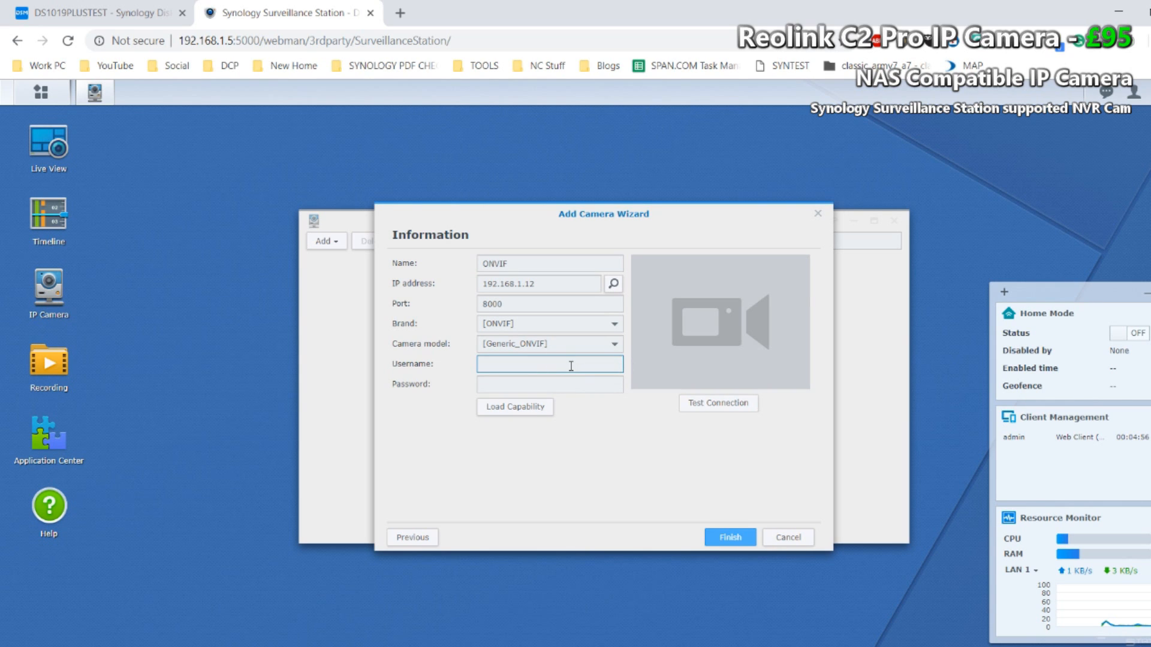
pyautogui.write('admin')
pyautogui.click(720, 406)
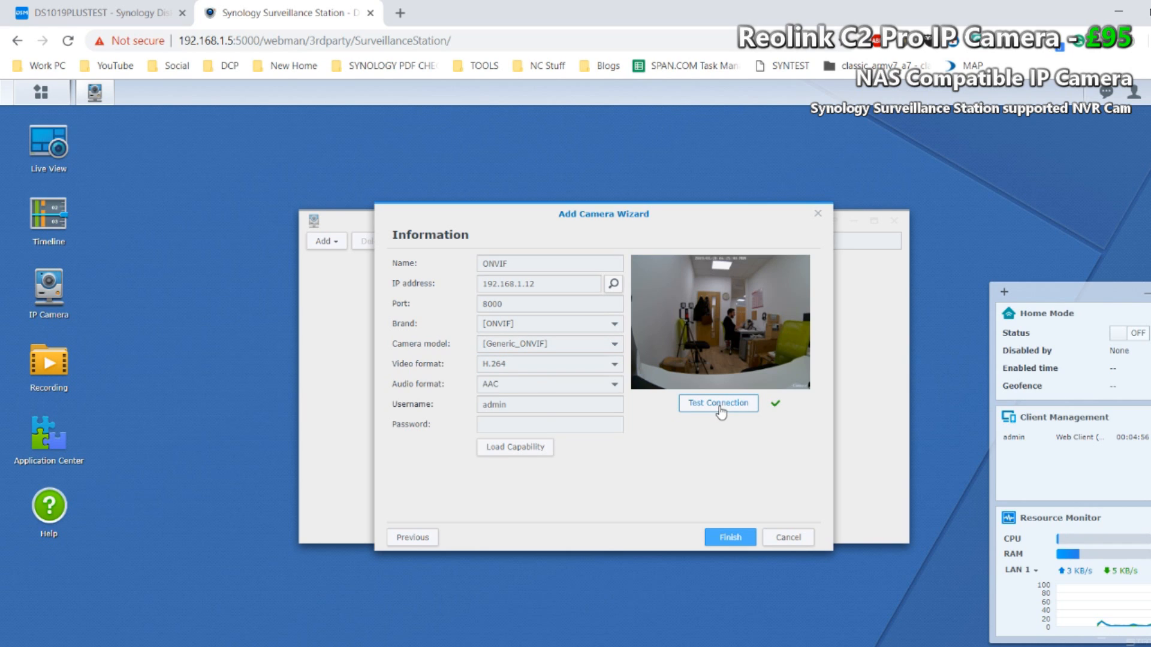
pyautogui.click(720, 406)
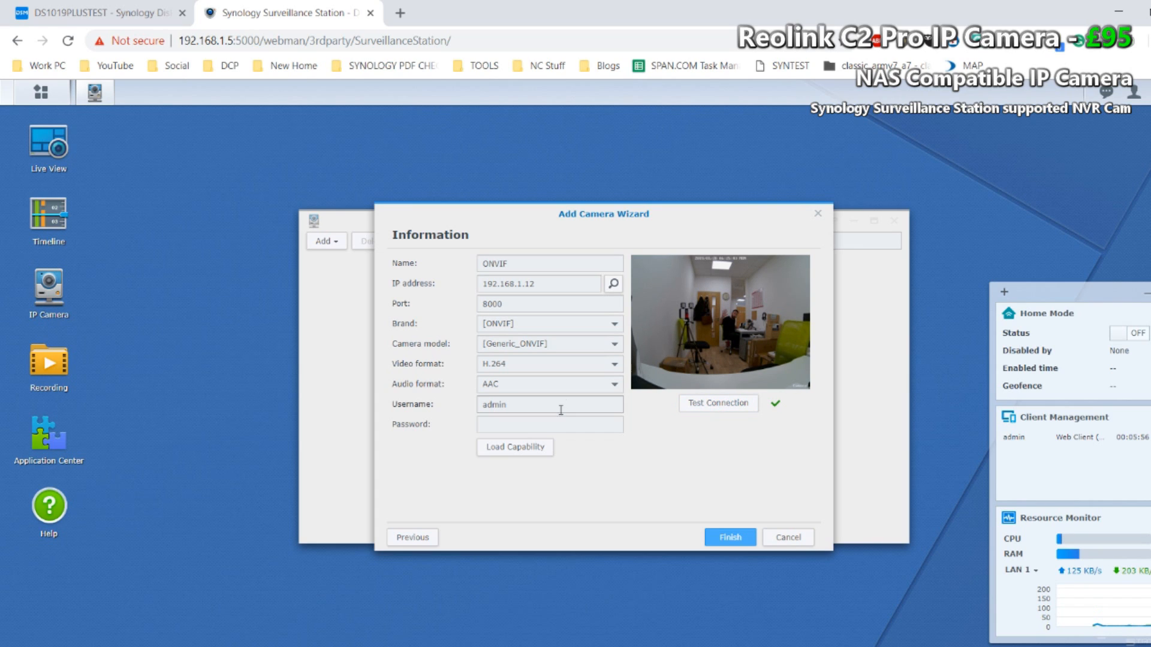
pyautogui.click(724, 537)
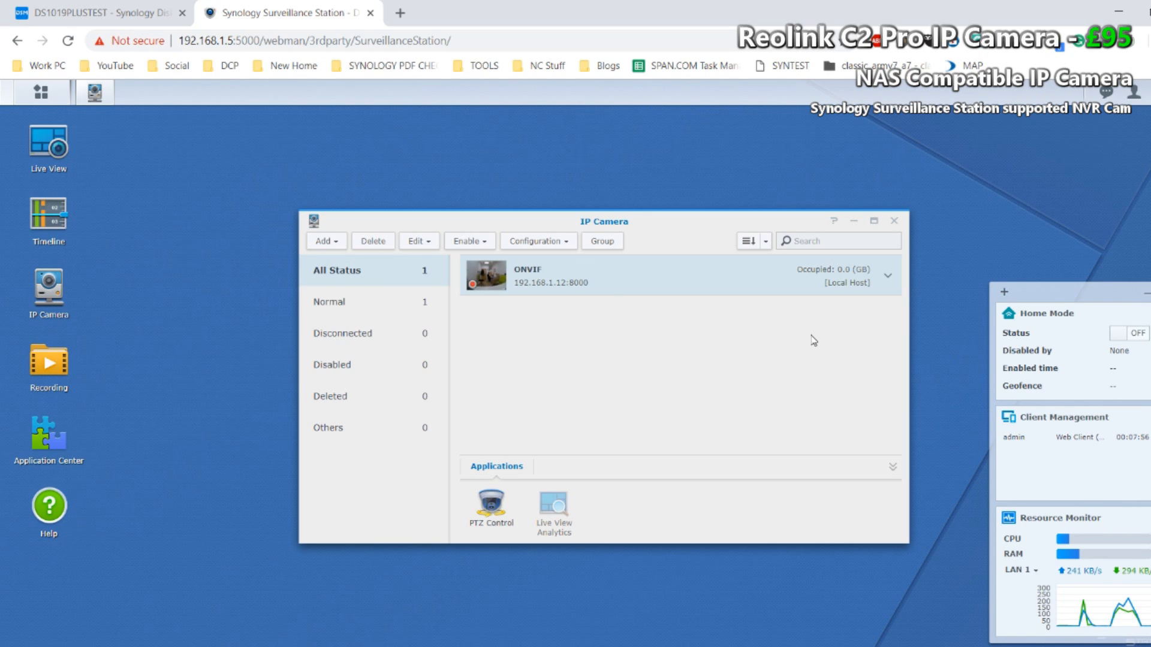
# Step: Open the ONVIF camera for editing and examine its video formats, stream profiles and advanced device settings
pyautogui.doubleClick(760, 282)
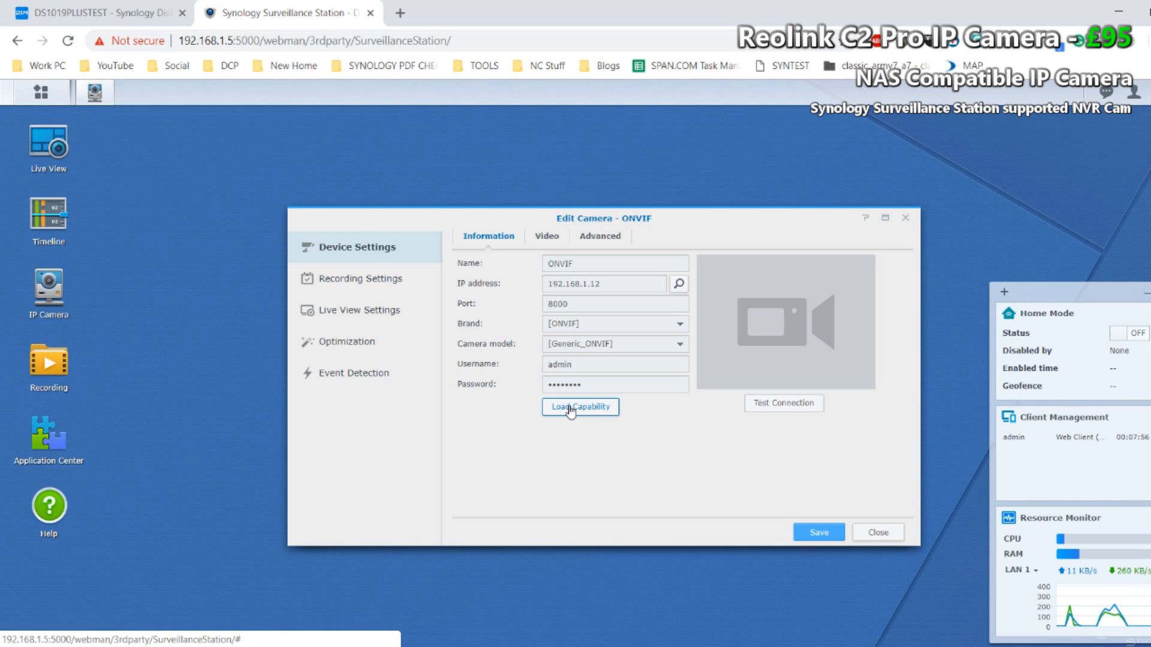
pyautogui.click(548, 237)
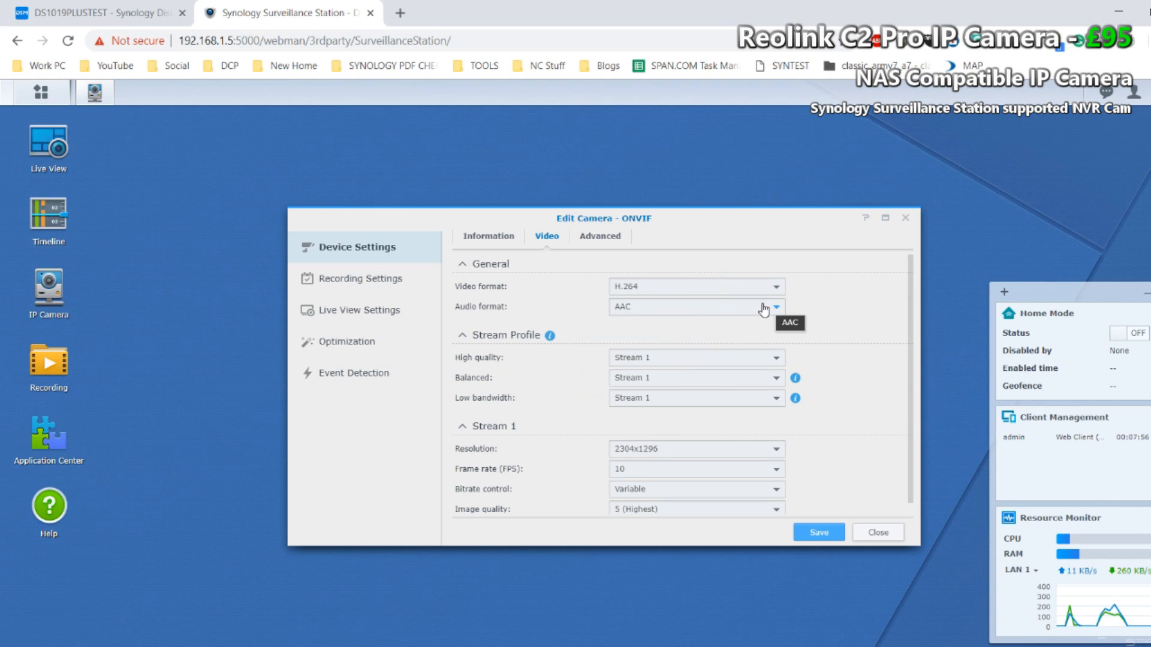
pyautogui.click(775, 288)
pyautogui.click(777, 290)
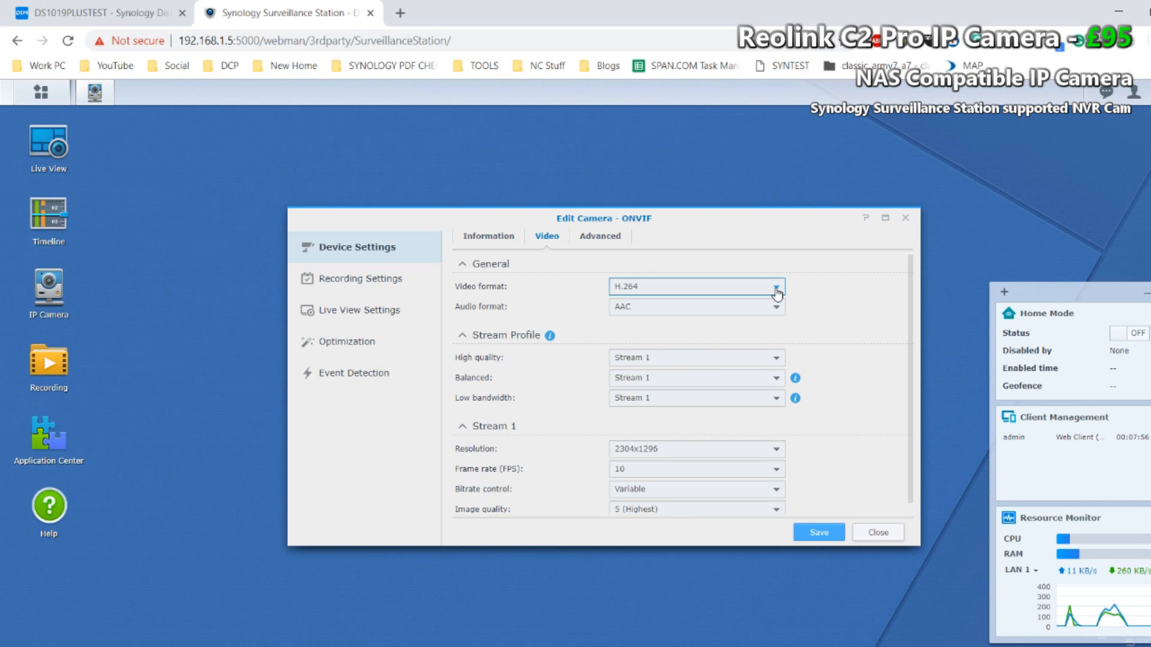
pyautogui.click(714, 309)
pyautogui.click(800, 301)
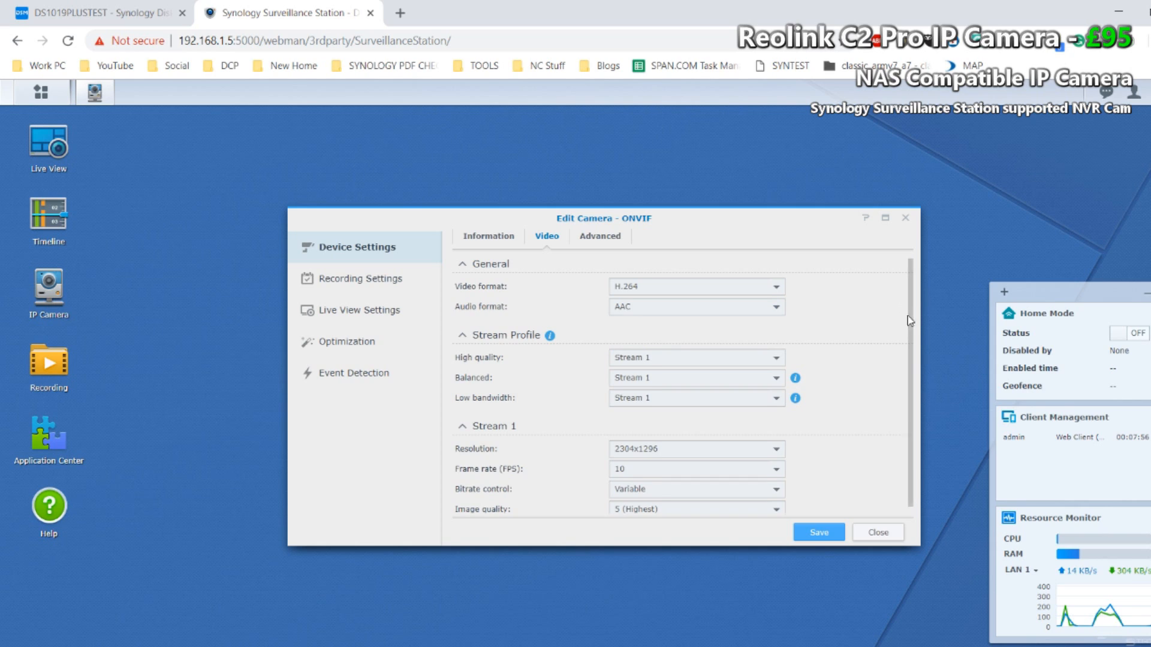
pyautogui.moveTo(913, 307); pyautogui.dragTo(908, 336)
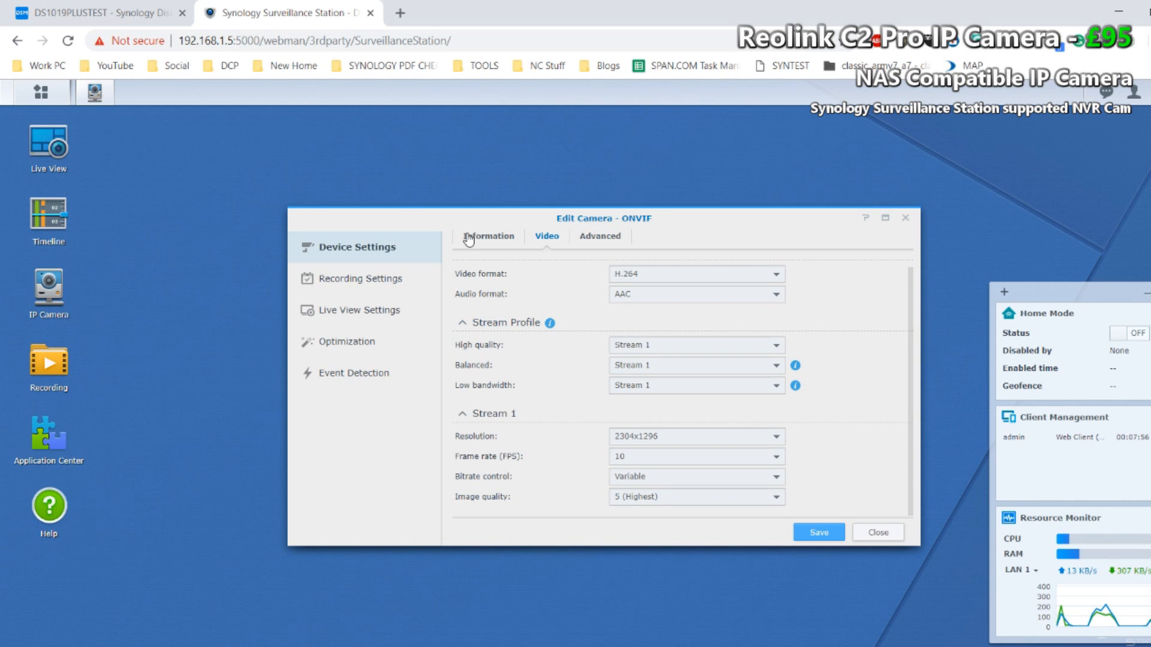
pyautogui.click(608, 238)
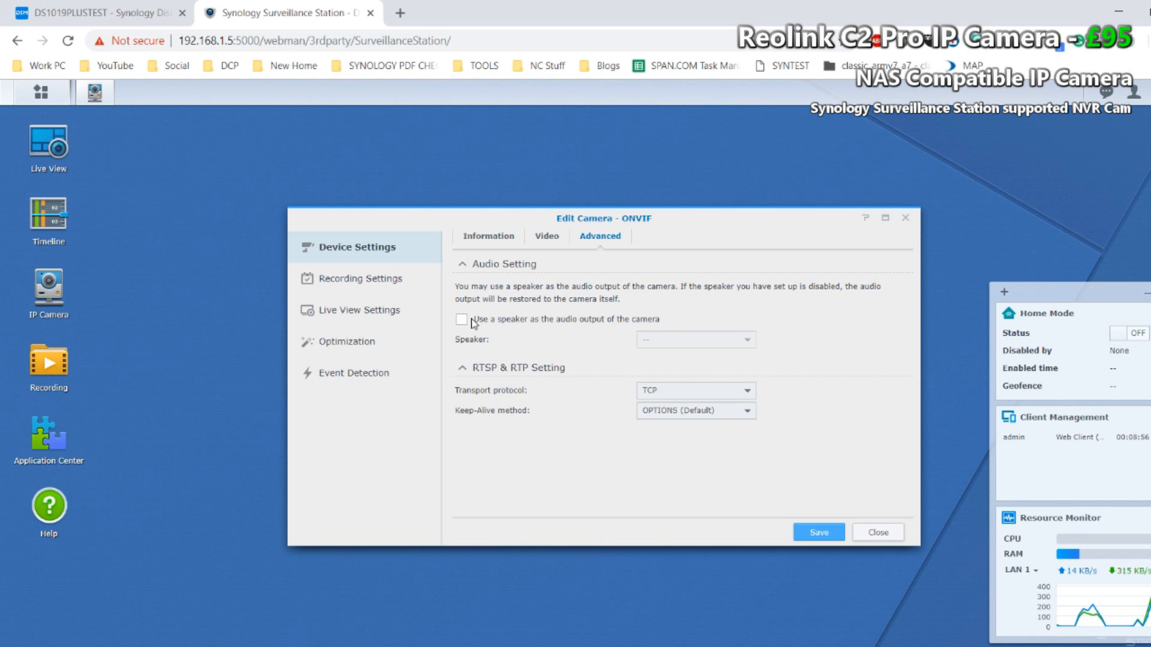
# Step: Examine the camera's recording settings, including the archive folder size limit and the storage location
pyautogui.click(378, 283)
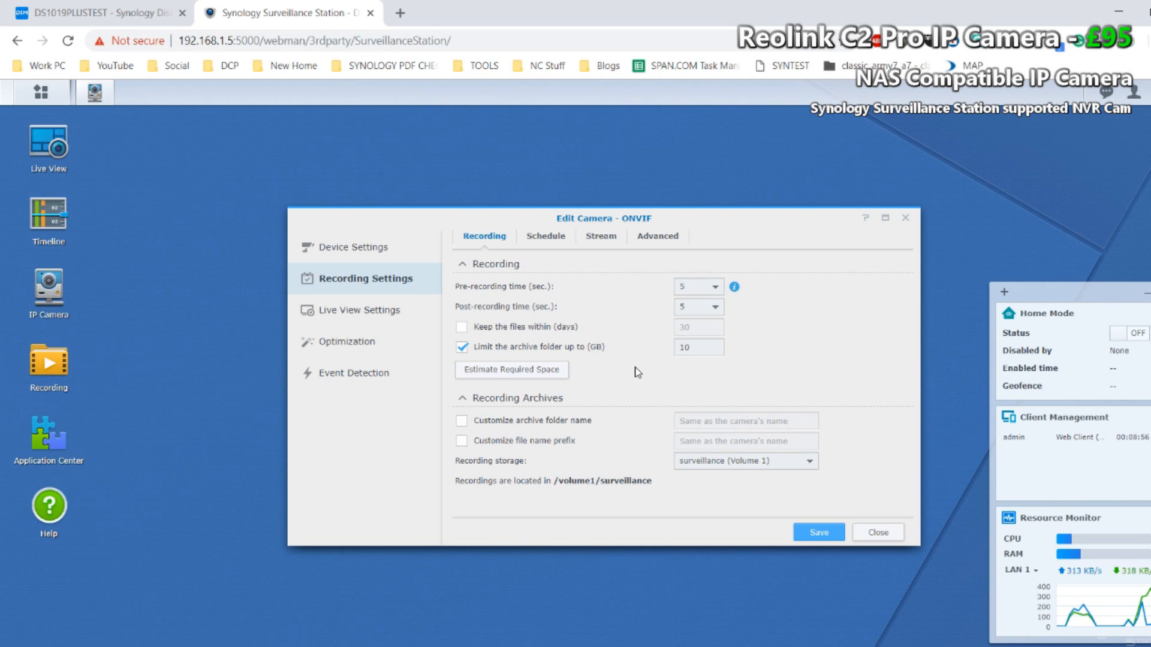
pyautogui.click(699, 347)
pyautogui.moveTo(698, 348); pyautogui.dragTo(676, 351)
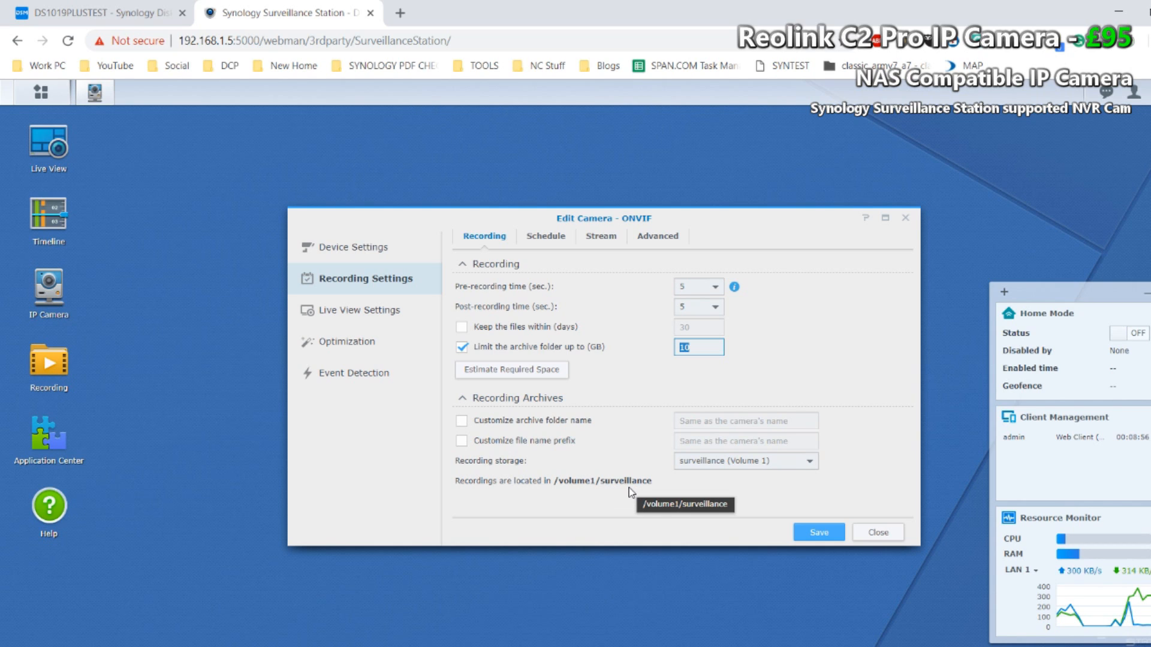
# Step: Set the recording schedule to Motion Detection for hours 0 to 5 and hour 23 on every day of the week
pyautogui.click(552, 239)
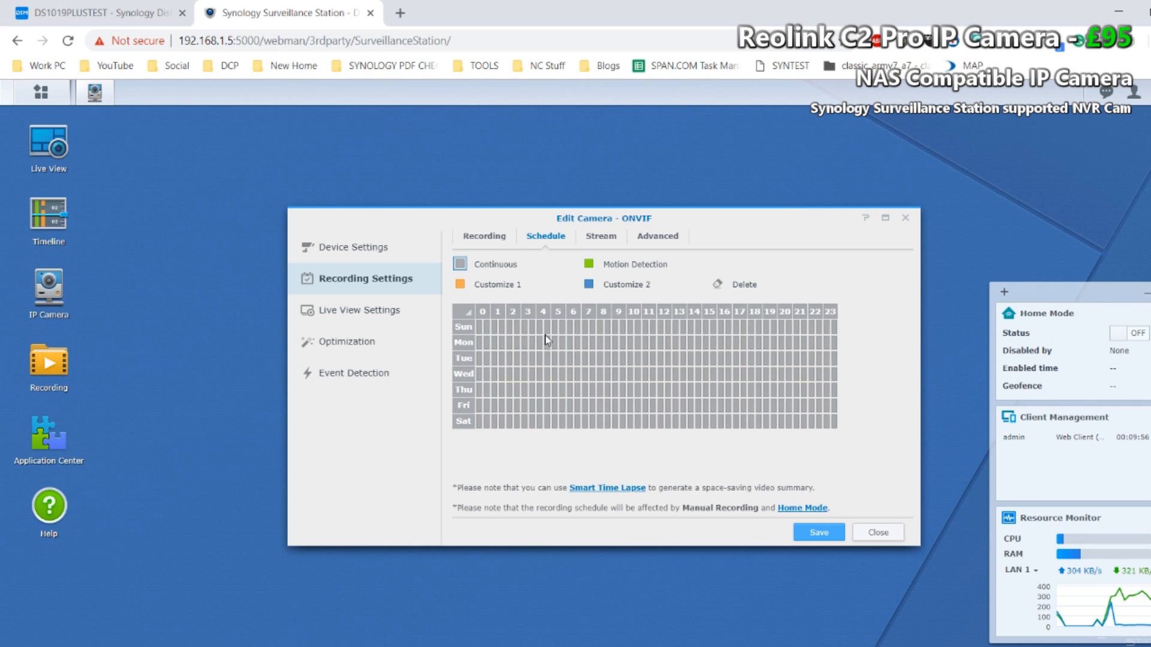
pyautogui.moveTo(481, 327); pyautogui.dragTo(566, 416)
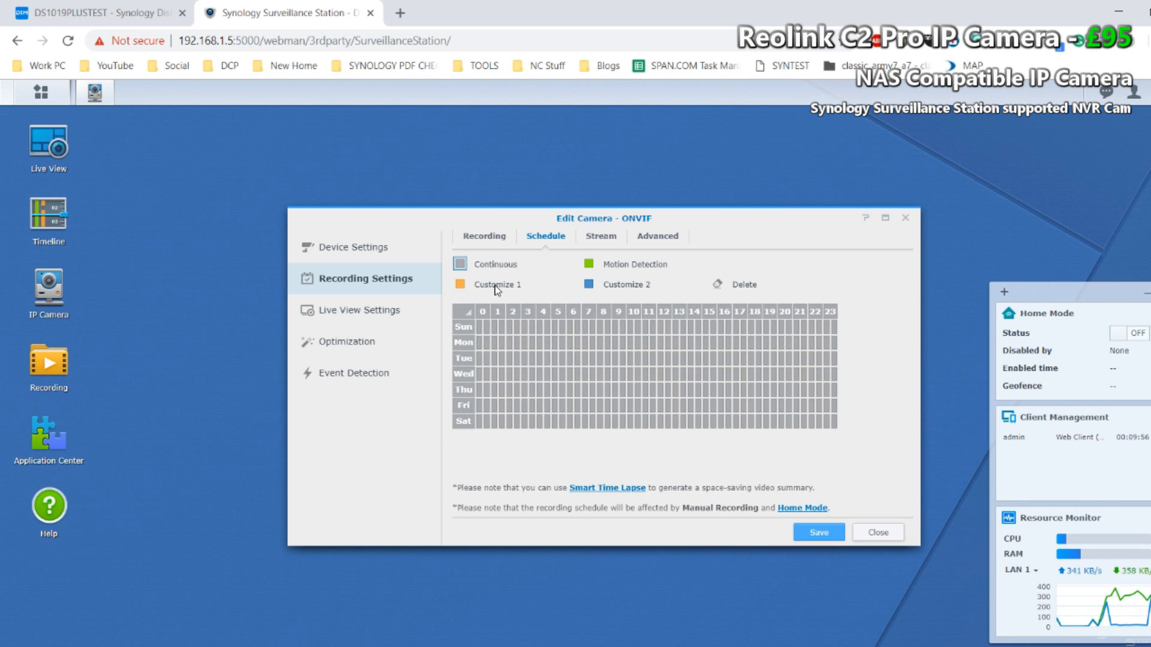
pyautogui.click(589, 264)
pyautogui.click(525, 342)
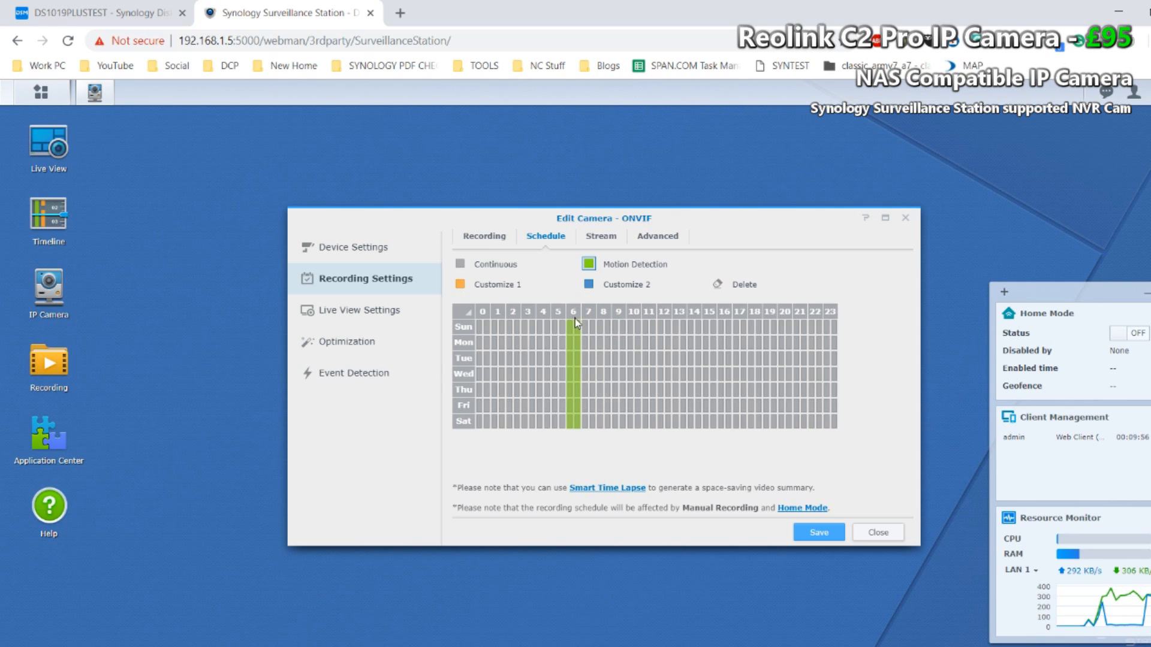
pyautogui.moveTo(564, 326); pyautogui.dragTo(479, 423)
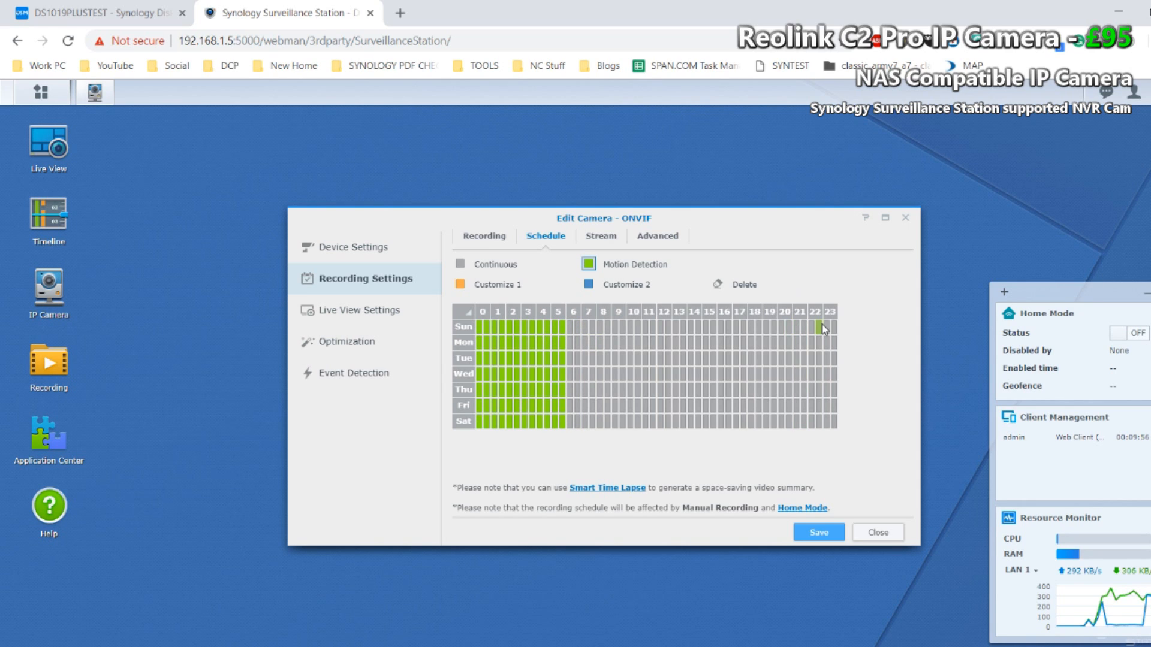
pyautogui.moveTo(830, 328); pyautogui.dragTo(838, 448)
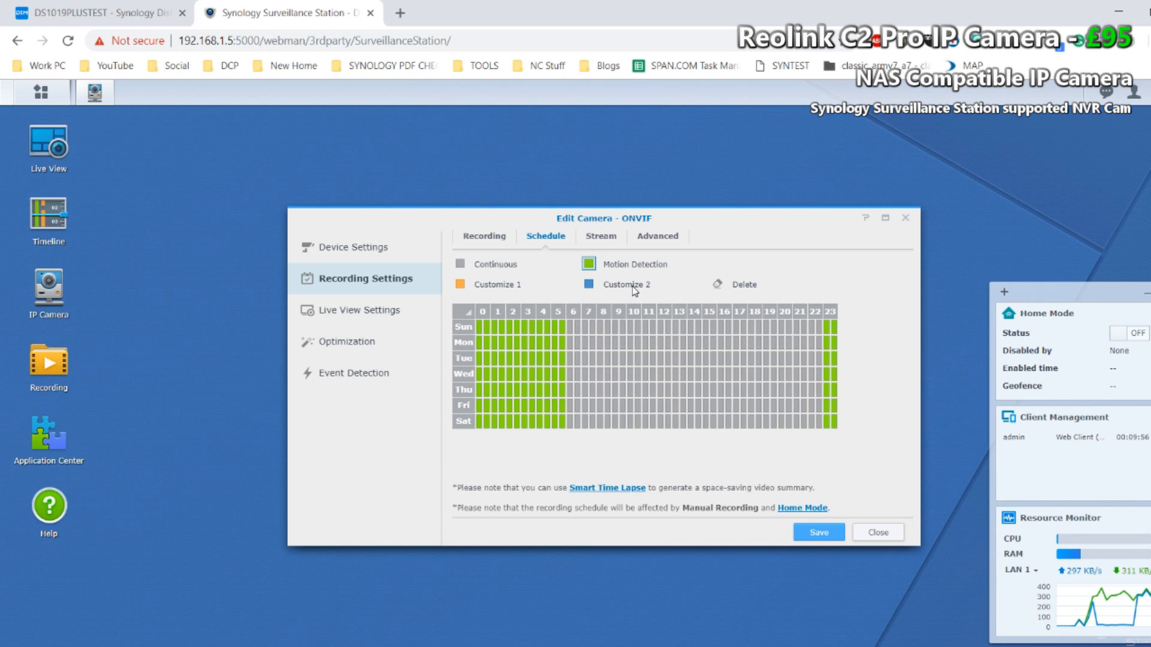
# Step: Review the stream and advanced recording settings, plus the live view stream settings of the camera
pyautogui.click(612, 238)
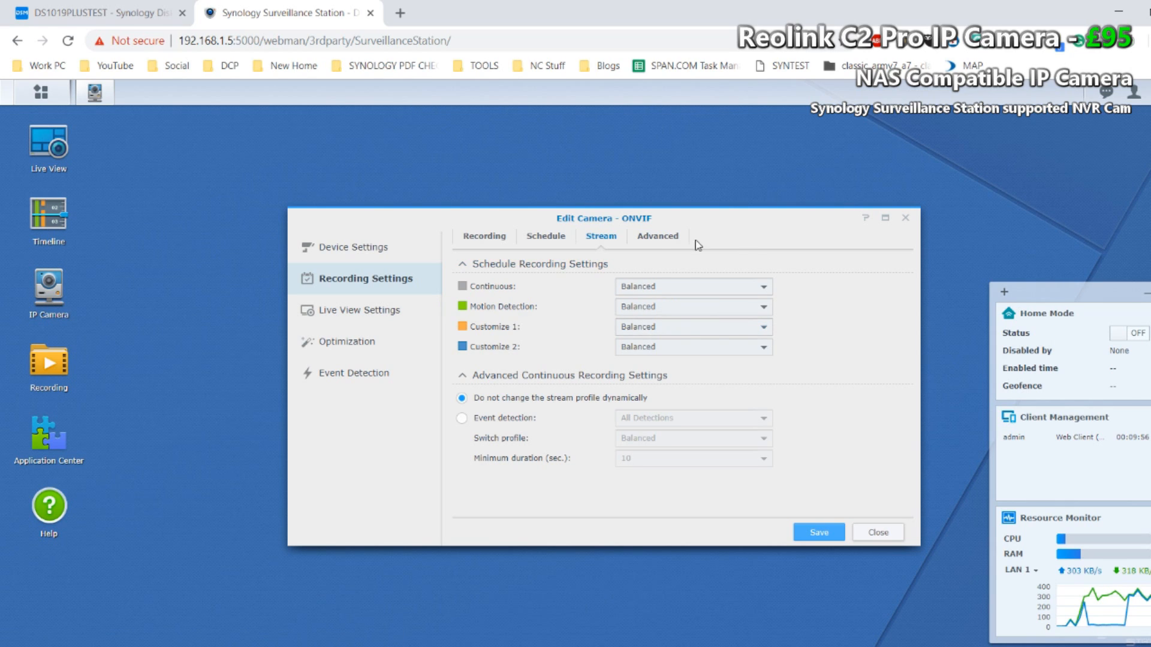
pyautogui.click(659, 237)
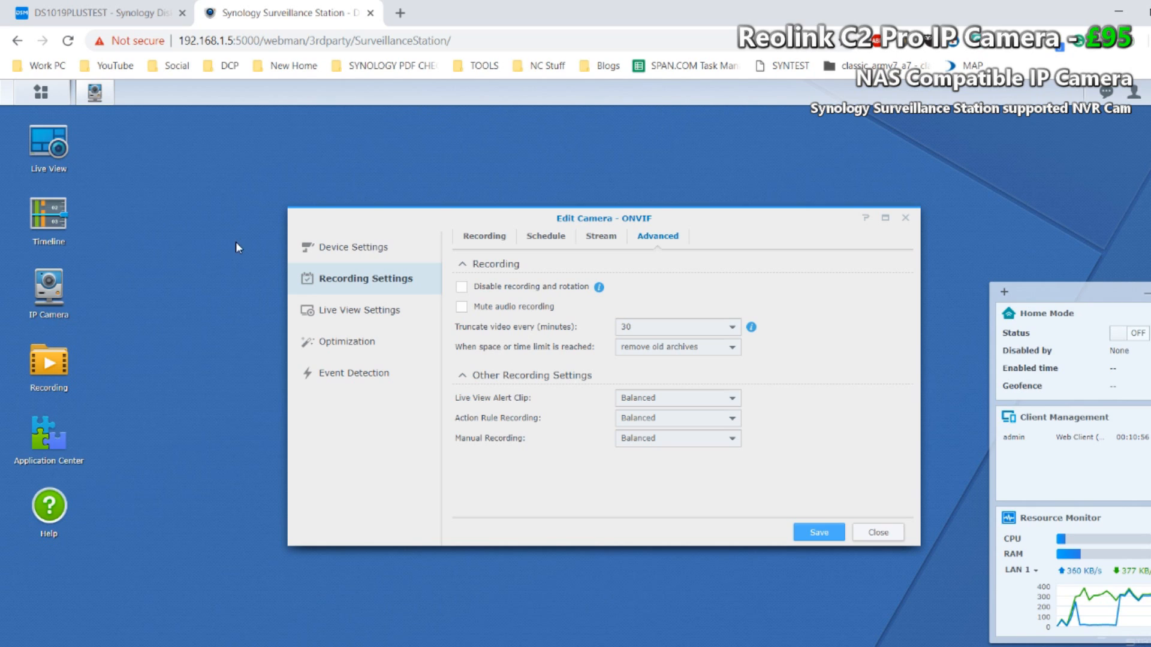
pyautogui.click(330, 309)
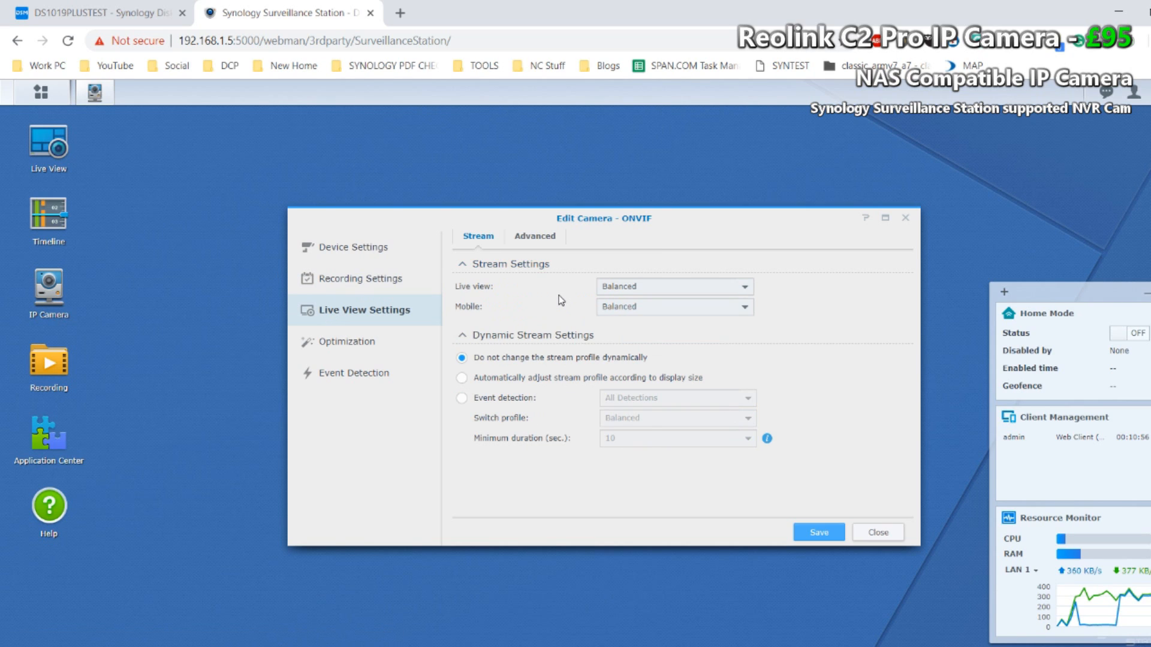
pyautogui.click(535, 240)
pyautogui.click(482, 246)
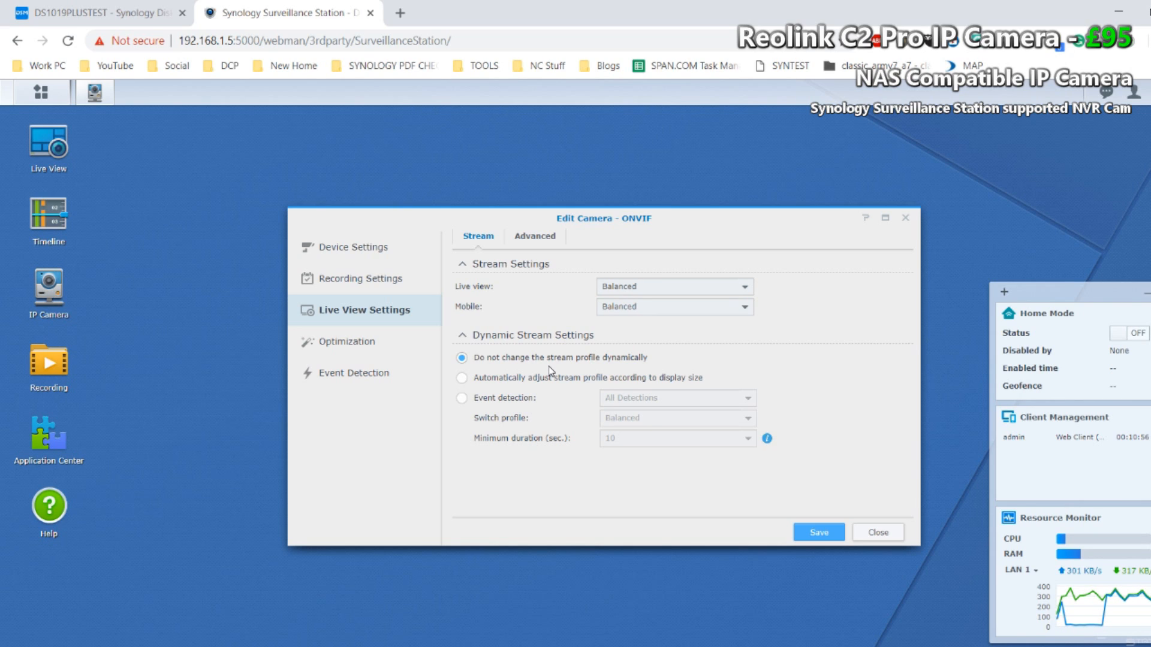
# Step: Examine the camera's general and advanced optimization settings, including time synchronization, video orientation and force restart
pyautogui.click(360, 342)
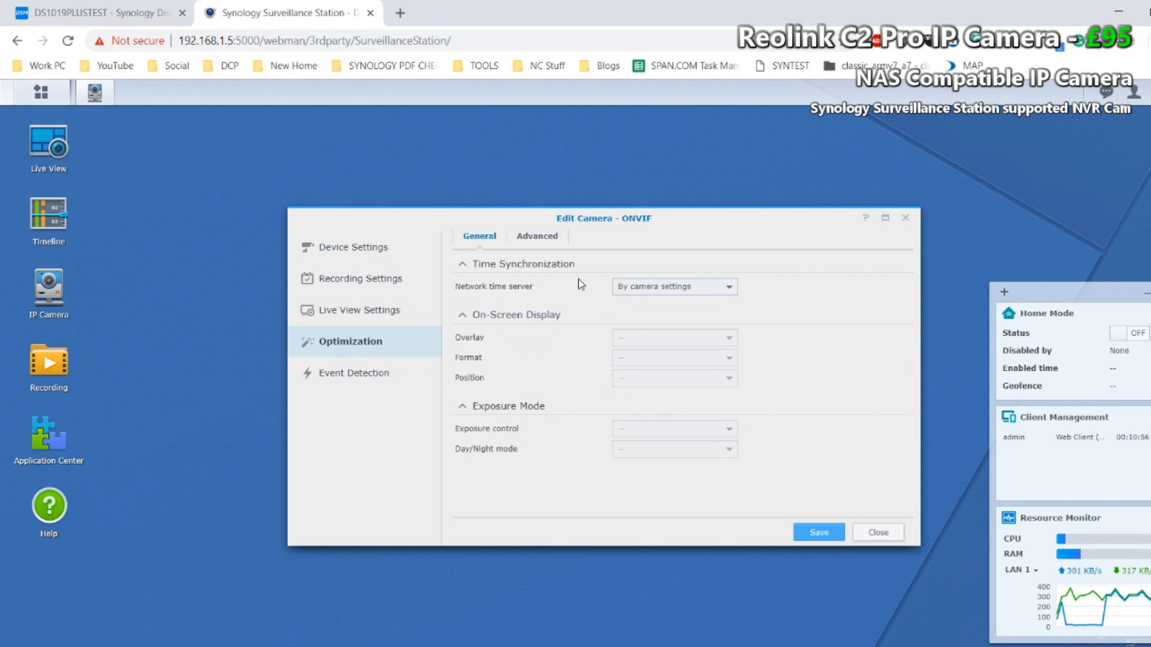
pyautogui.click(543, 240)
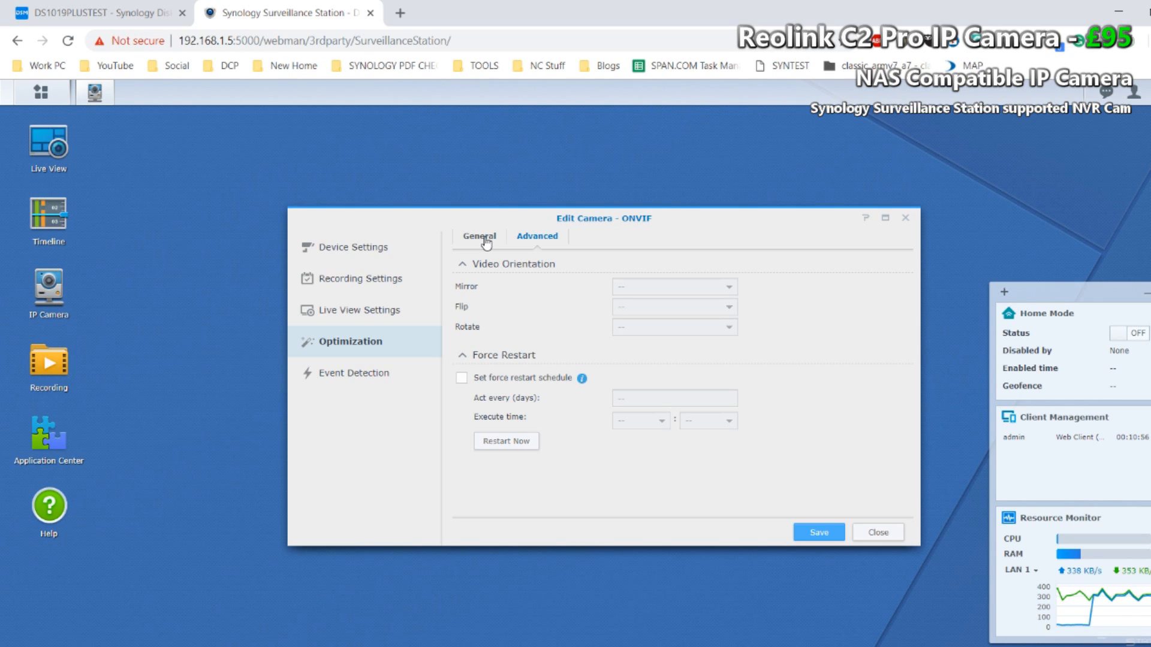
# Step: Go to the event detection settings, discarding unsaved changes, and set the motion detection source to By Surveillance Station
pyautogui.click(357, 371)
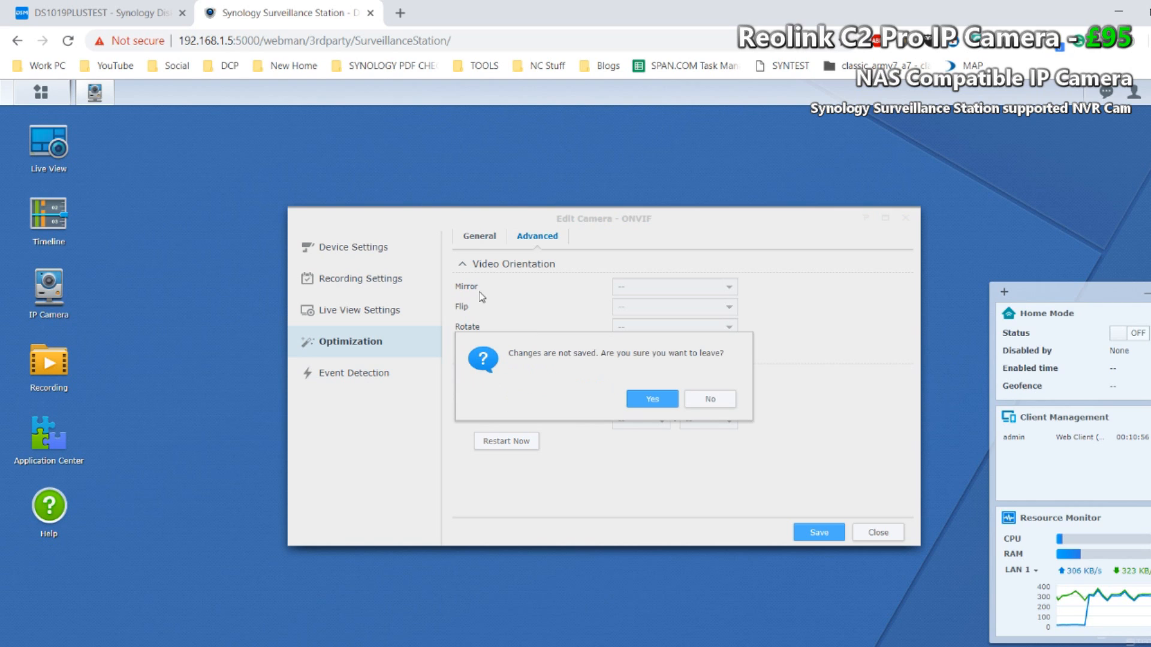
pyautogui.click(655, 399)
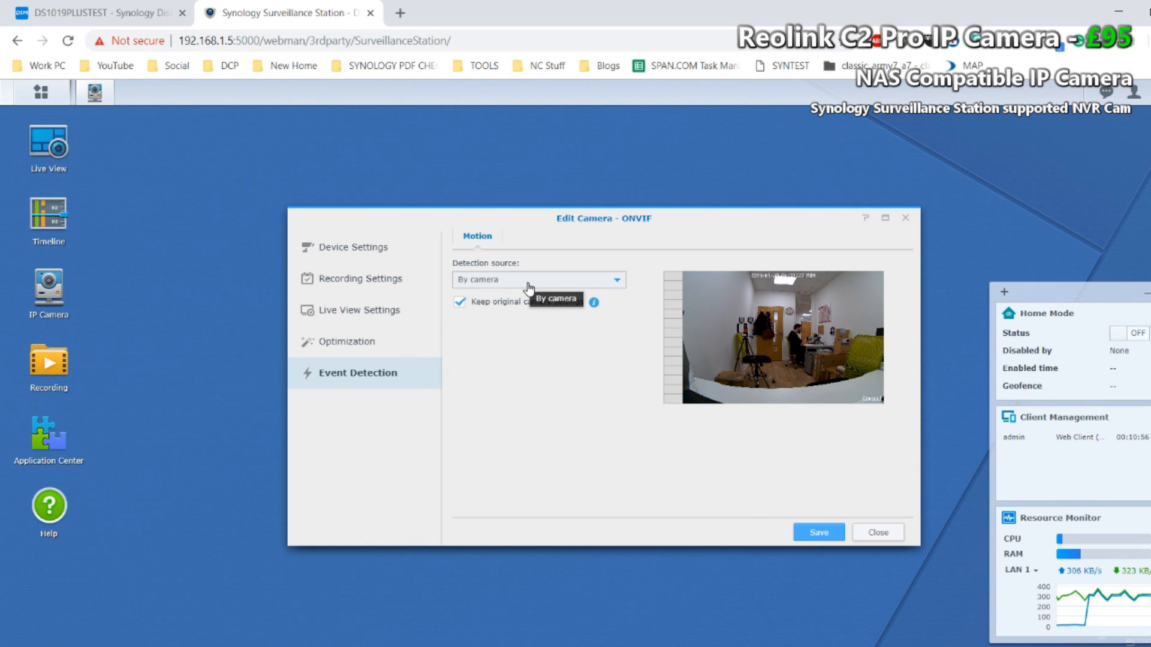
pyautogui.click(604, 288)
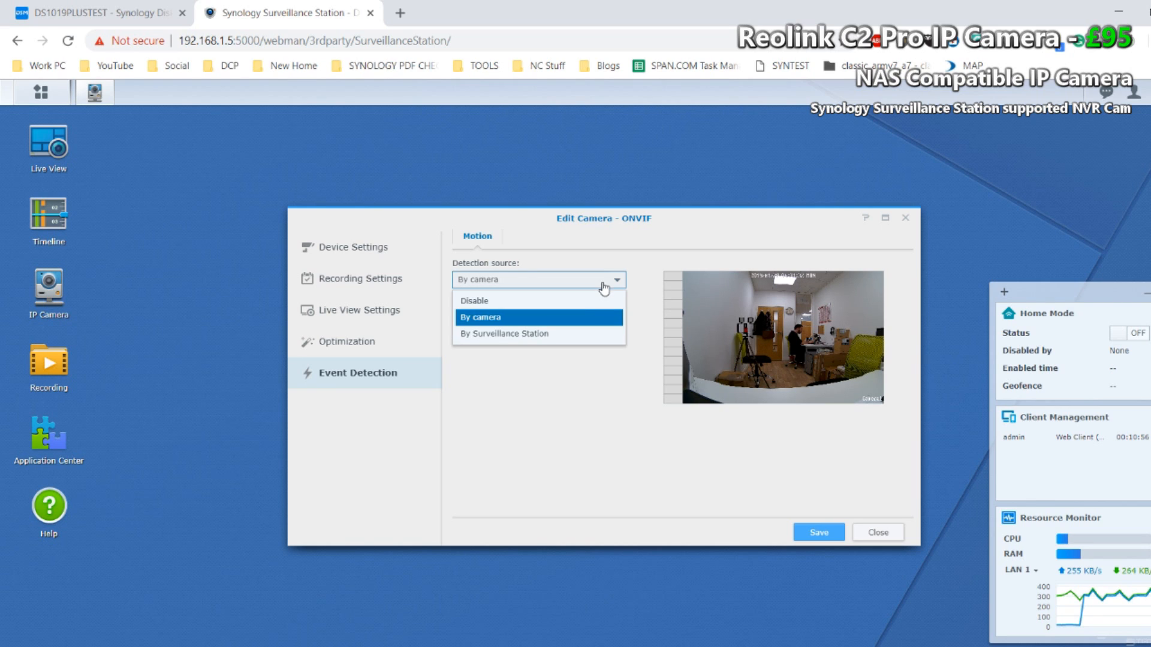
pyautogui.click(574, 335)
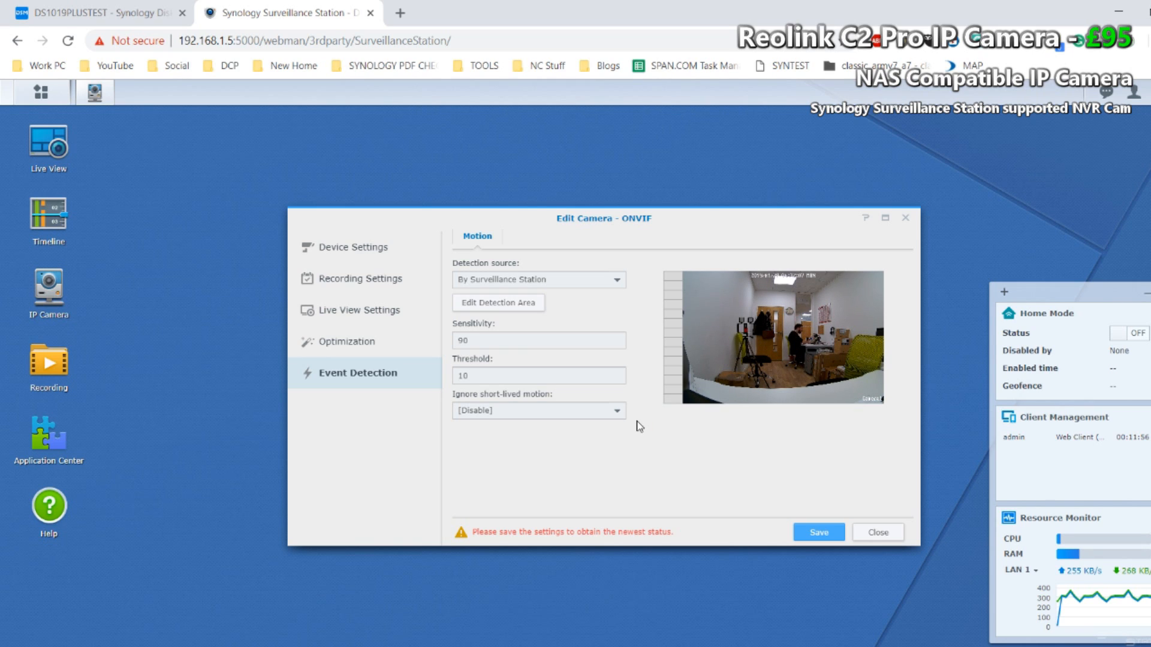
# Step: Replace the full-frame motion detection area with a tall rectangle over the tripod and door, and save it
pyautogui.click(521, 307)
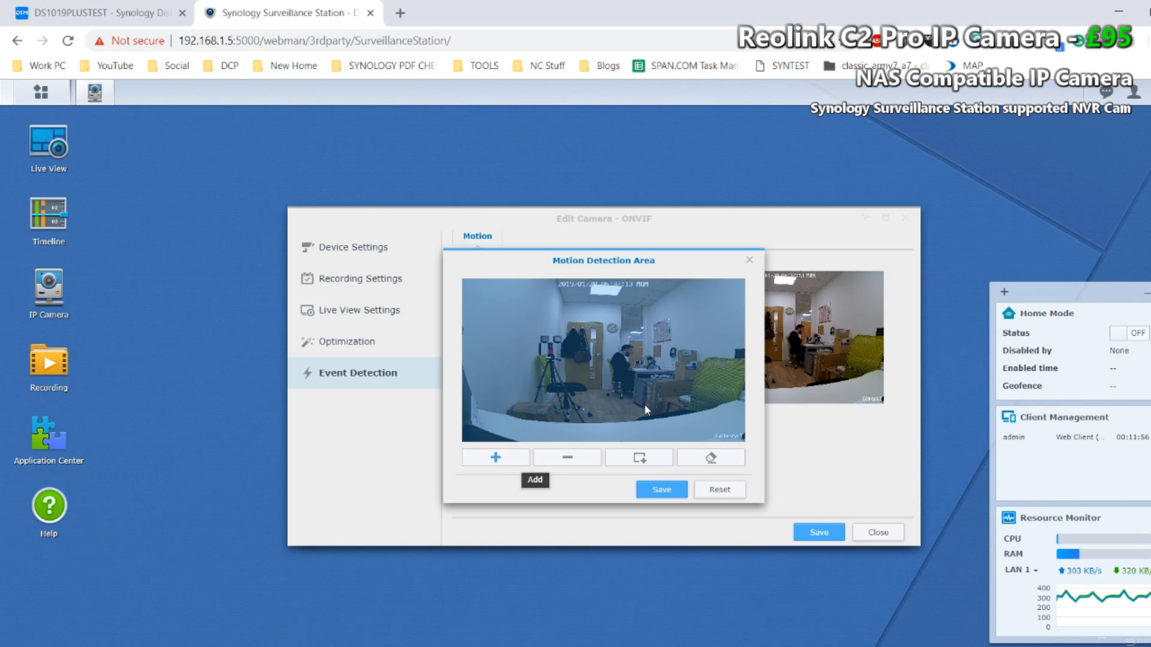
pyautogui.moveTo(736, 287); pyautogui.dragTo(643, 443)
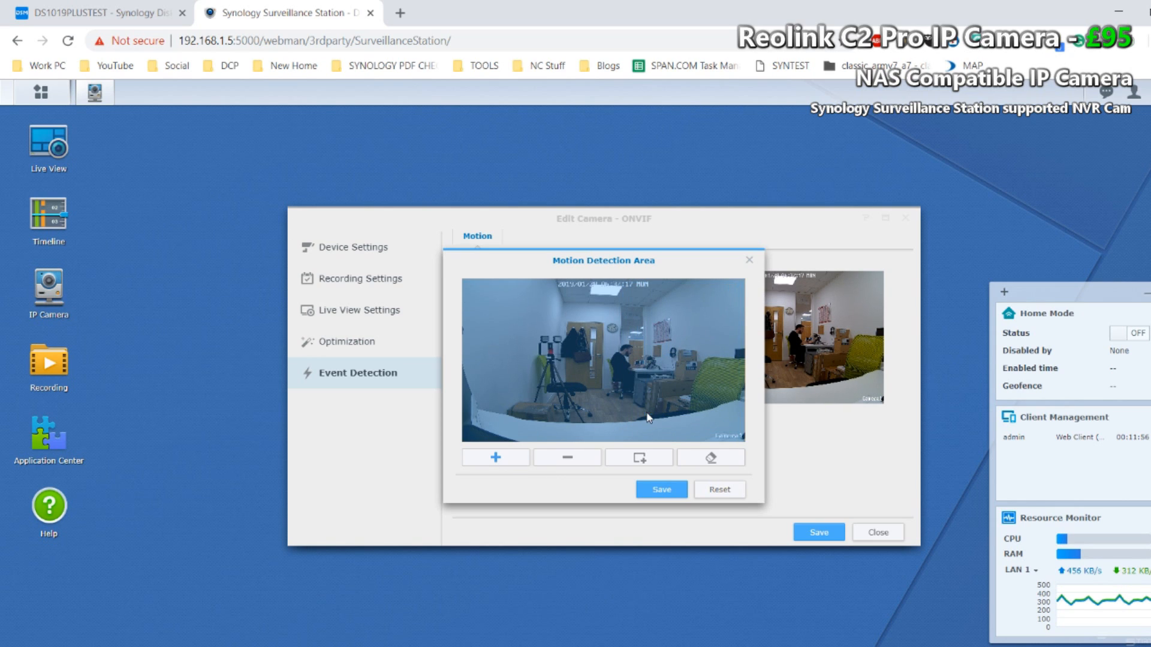
pyautogui.click(555, 458)
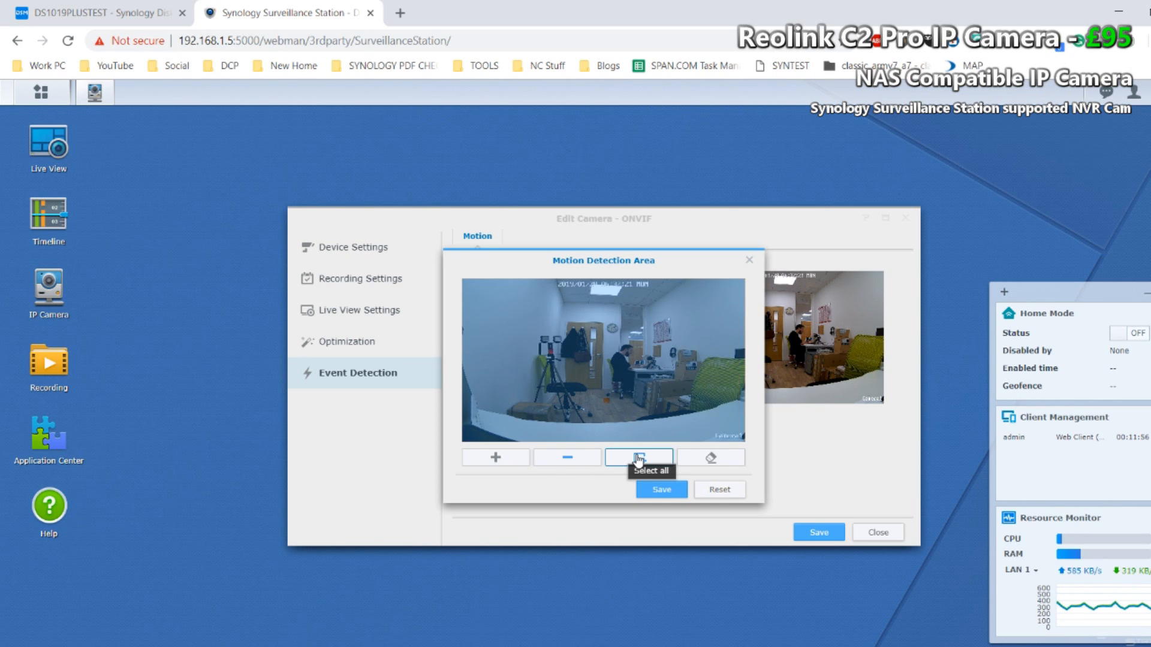
pyautogui.click(684, 459)
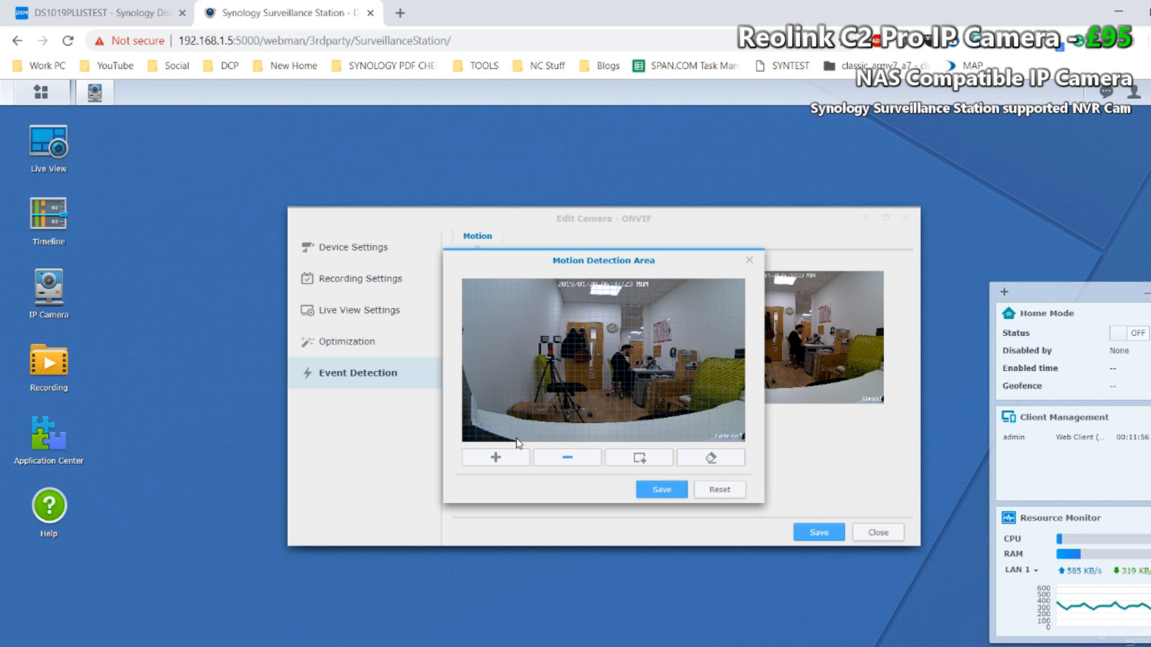
pyautogui.click(496, 458)
pyautogui.moveTo(603, 317); pyautogui.dragTo(553, 451)
pyautogui.click(675, 494)
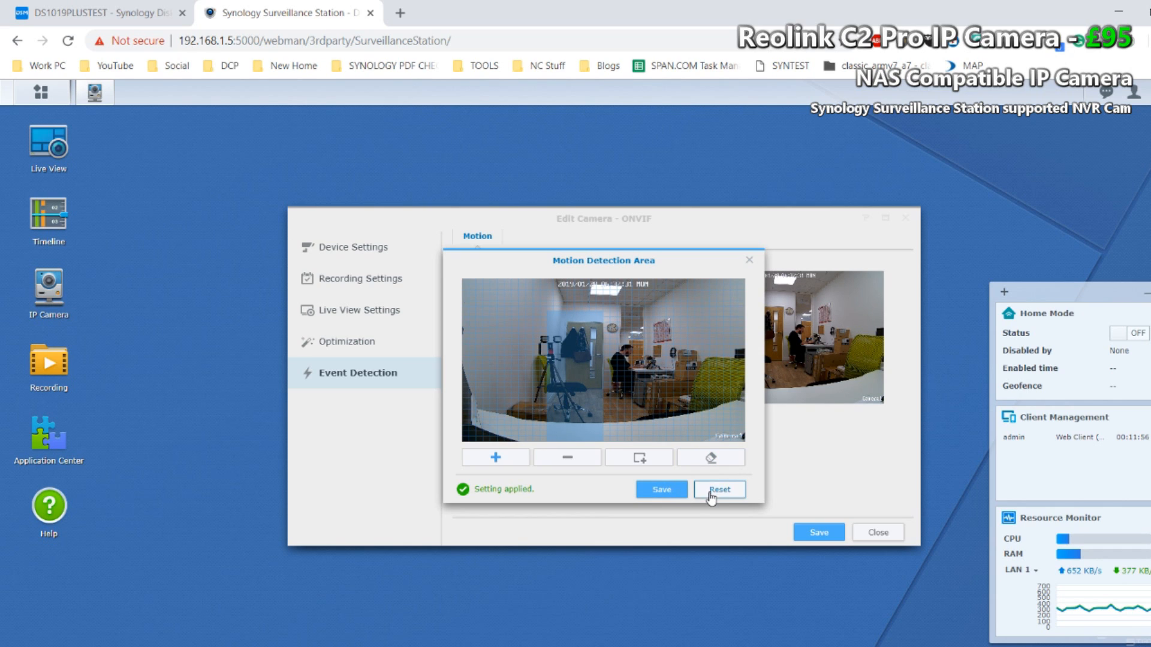
pyautogui.click(749, 262)
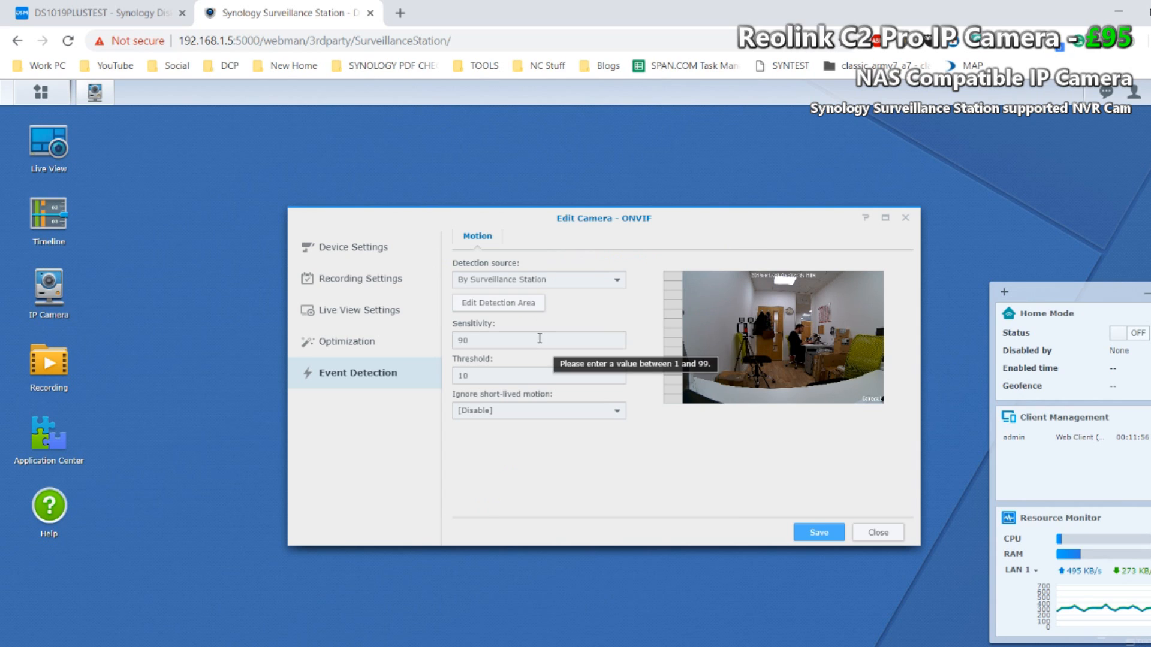
# Step: Try to save the motion detection settings with a sensitivity of 200 and a threshold of 1
pyautogui.moveTo(546, 338); pyautogui.dragTo(411, 355)
pyautogui.write('200')
pyautogui.click(501, 378)
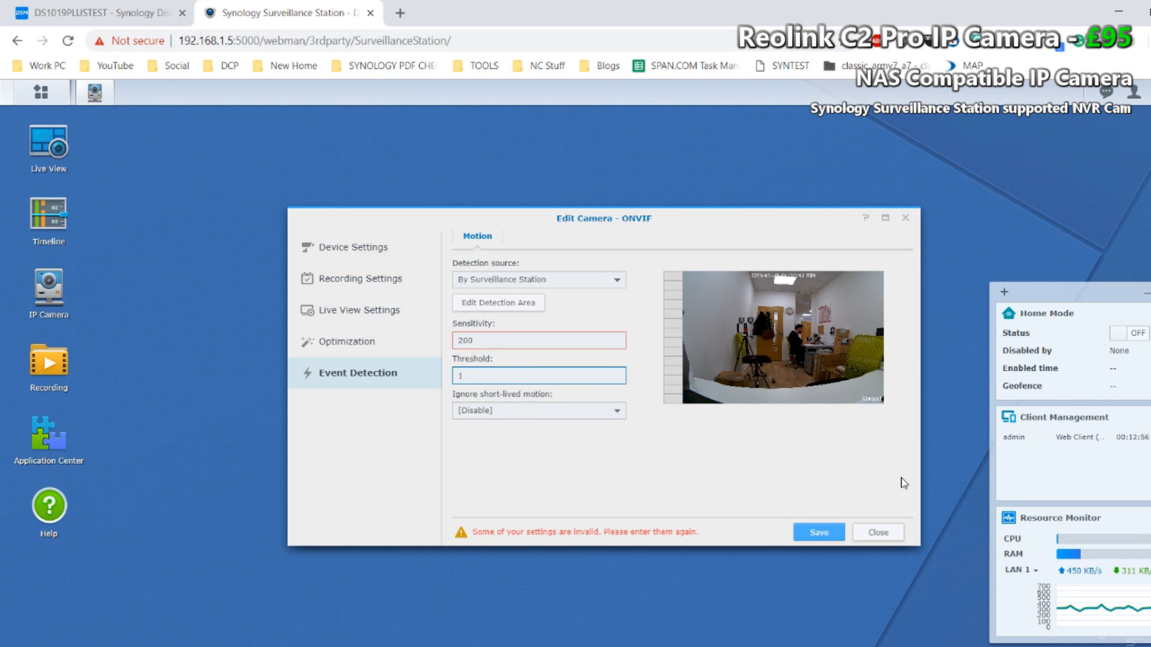
pyautogui.click(814, 532)
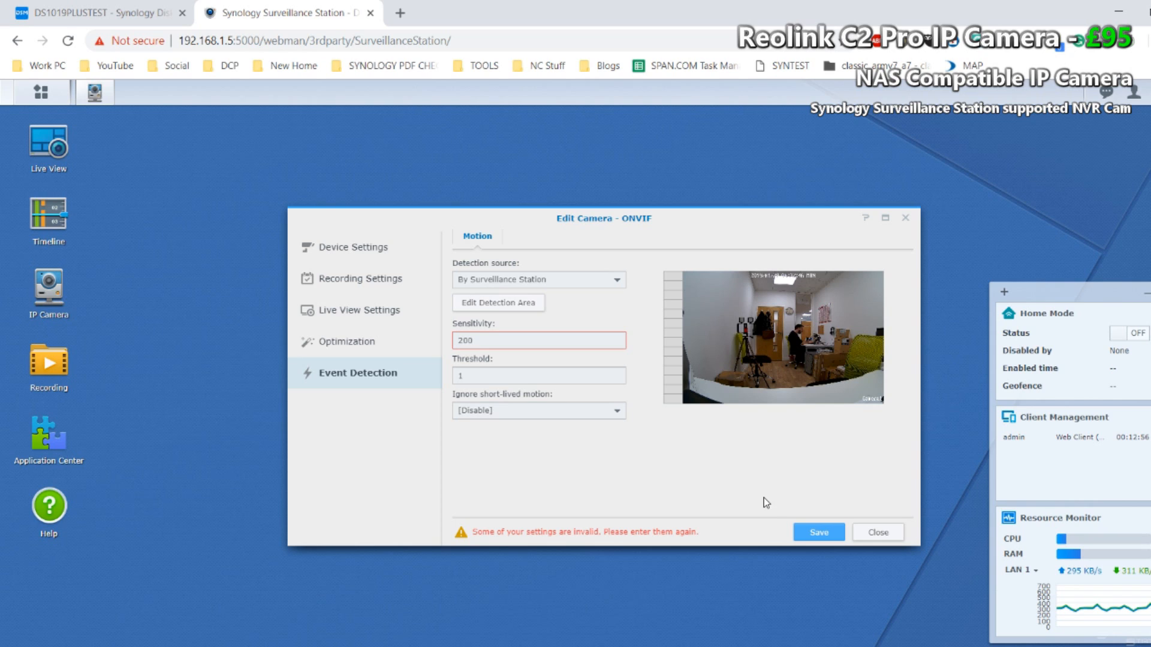
# Step: Set the motion detection sensitivity to 99, save the settings and close the camera editor
pyautogui.click(502, 337)
pyautogui.moveTo(502, 337); pyautogui.dragTo(380, 326)
pyautogui.write('99')
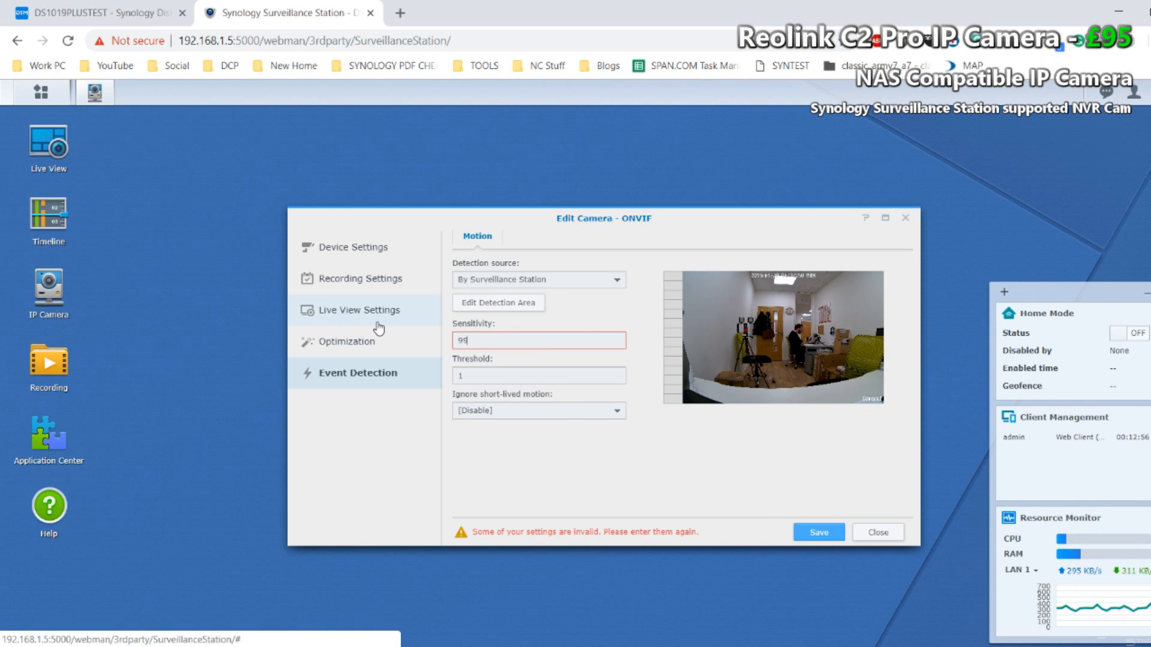
pyautogui.click(818, 531)
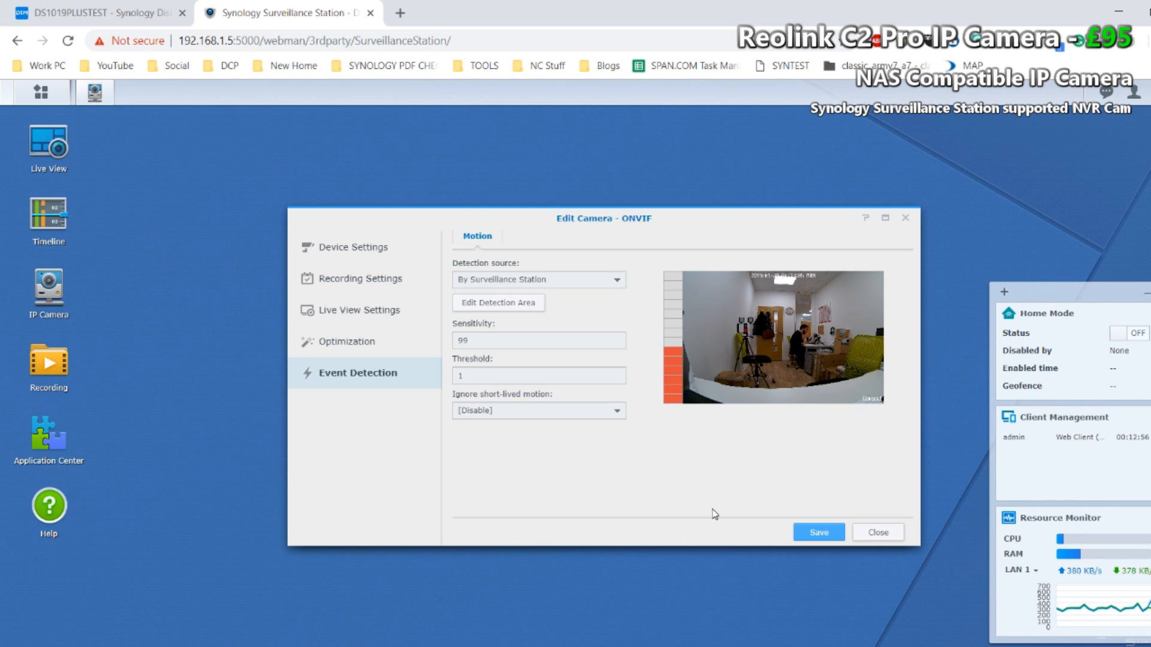
pyautogui.click(876, 532)
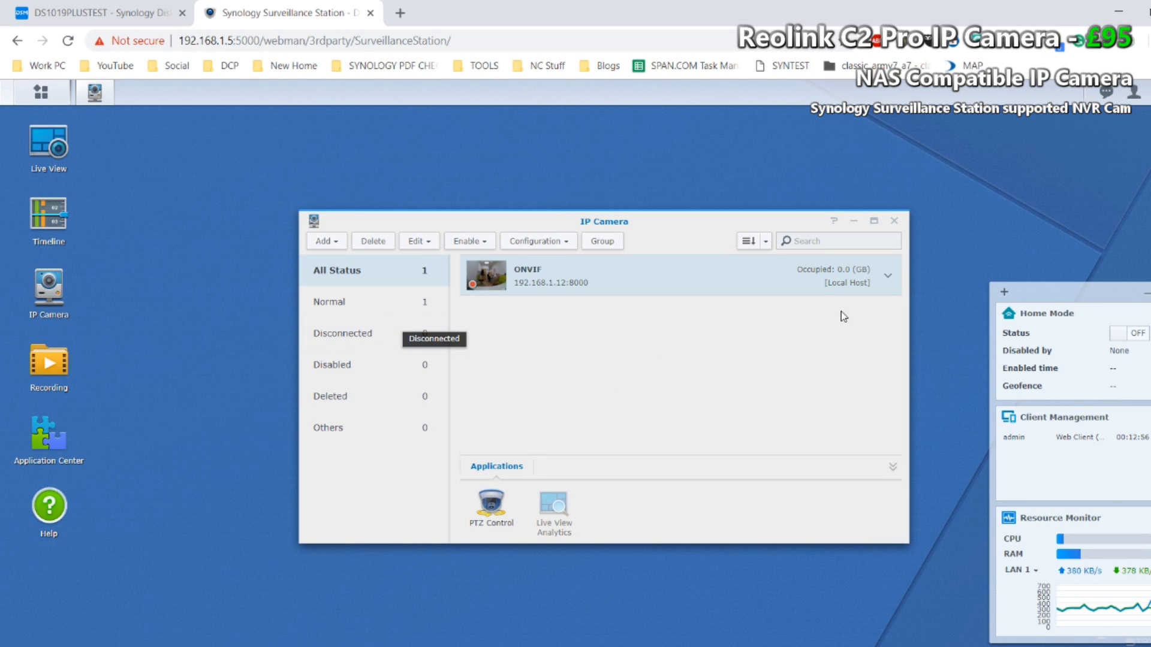
# Step: Examine the camera's PTZ preset position, patrol and advanced options without saving anything, and close the camera management windows
pyautogui.click(492, 513)
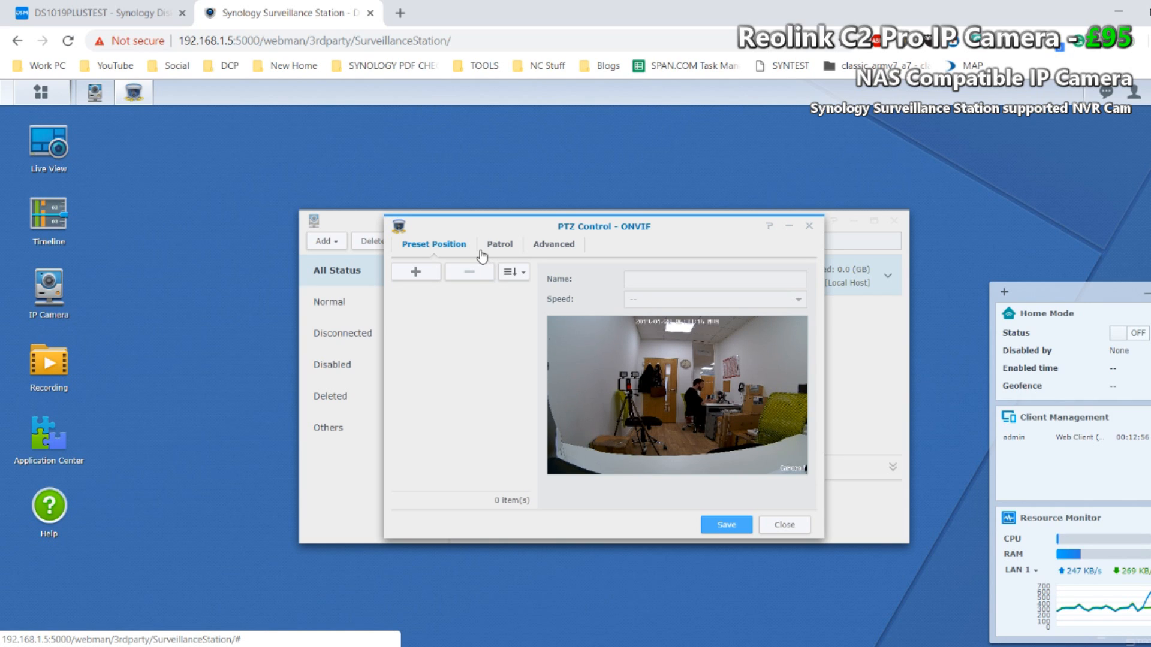
pyautogui.click(502, 246)
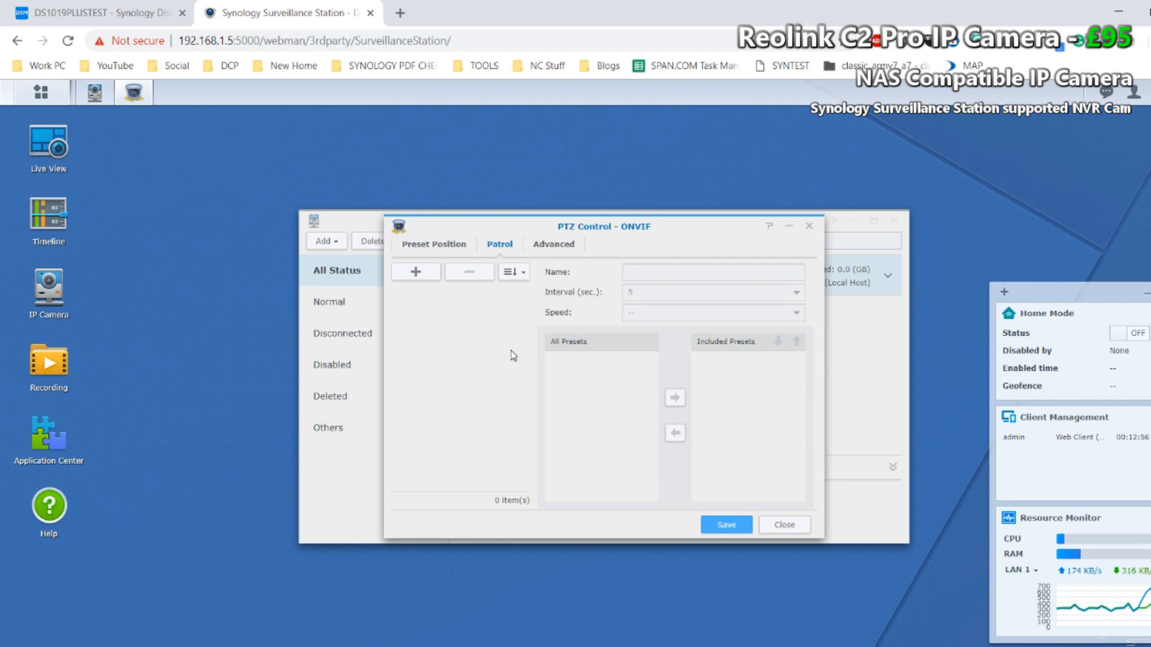
pyautogui.click(410, 272)
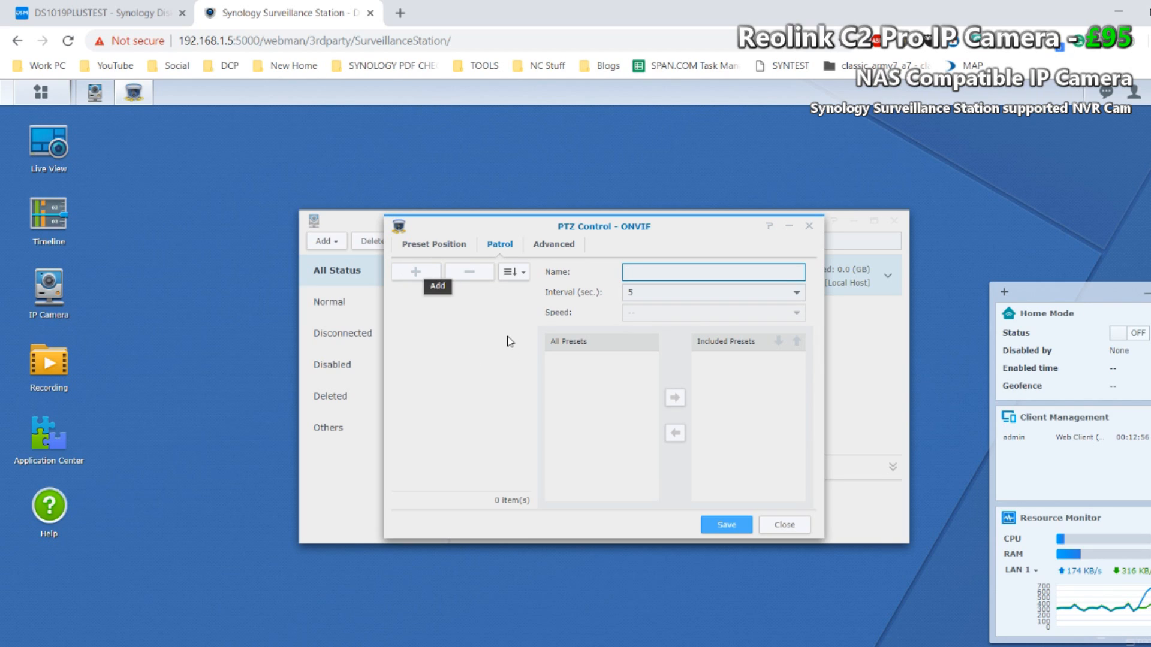
pyautogui.click(554, 250)
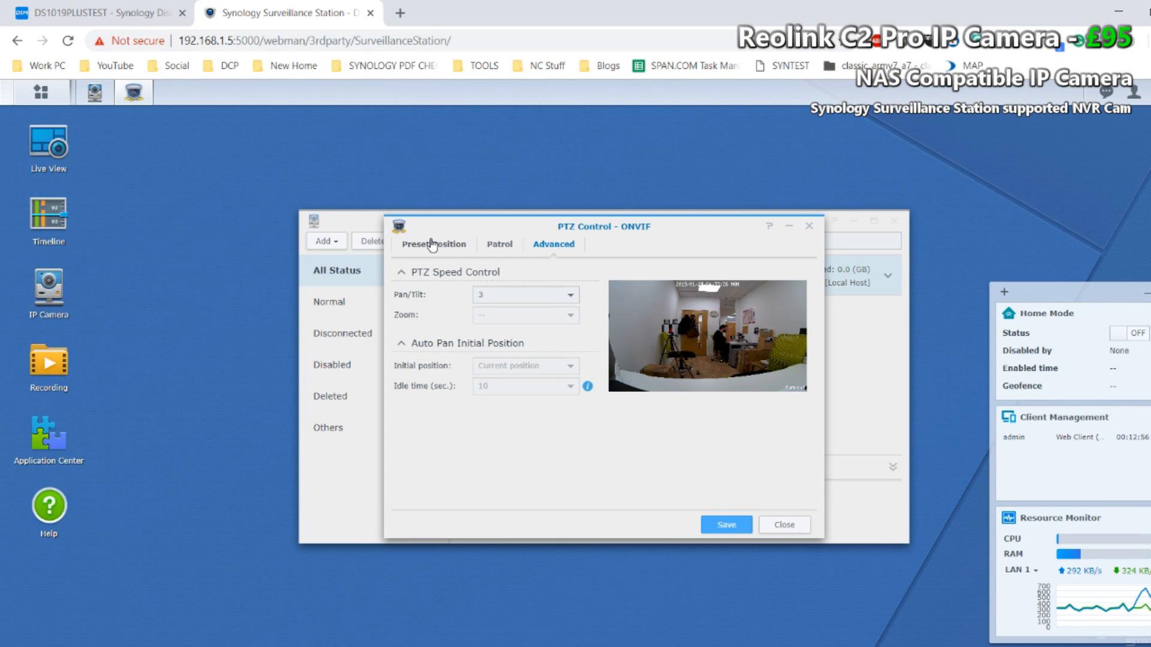
pyautogui.click(492, 250)
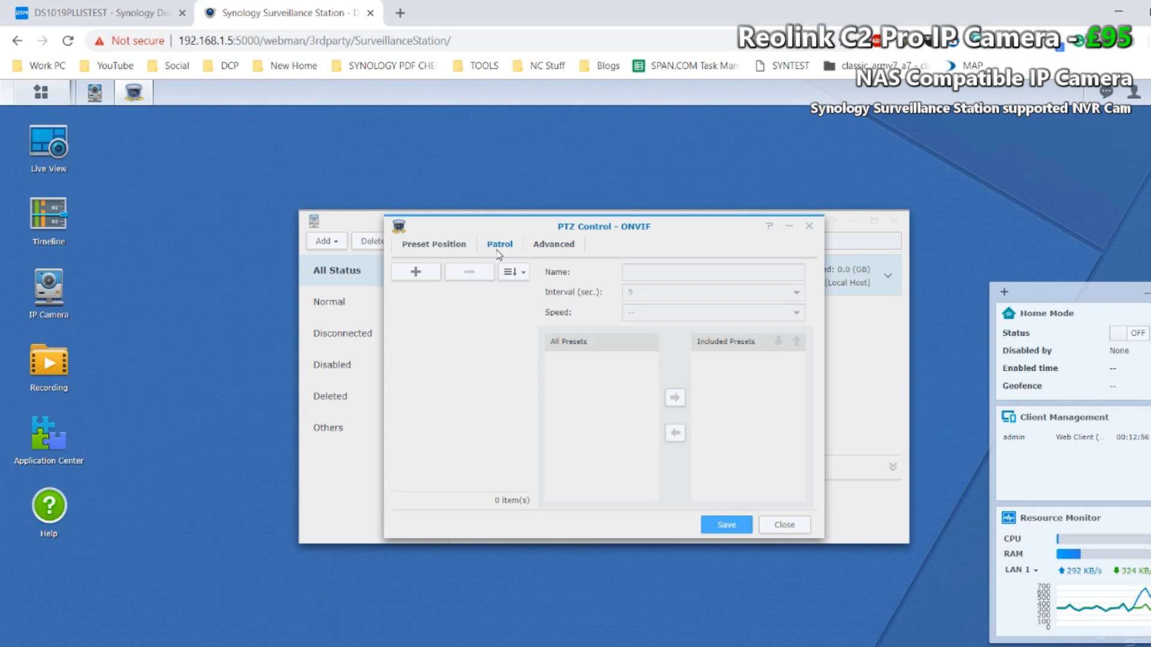
pyautogui.click(417, 278)
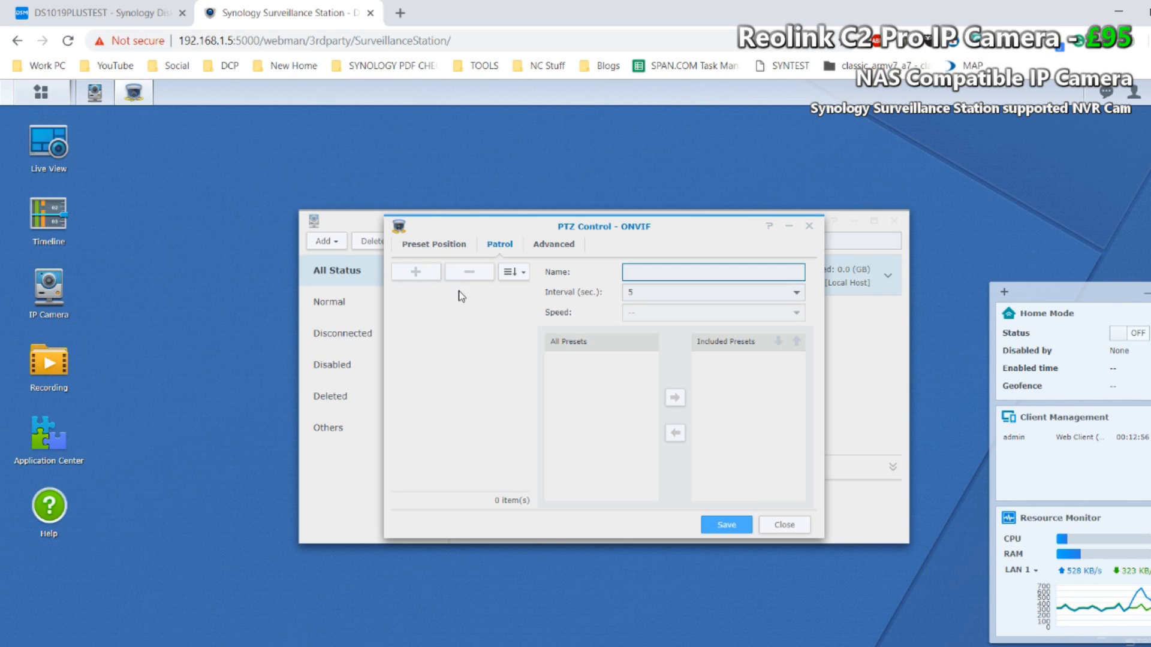
pyautogui.click(643, 300)
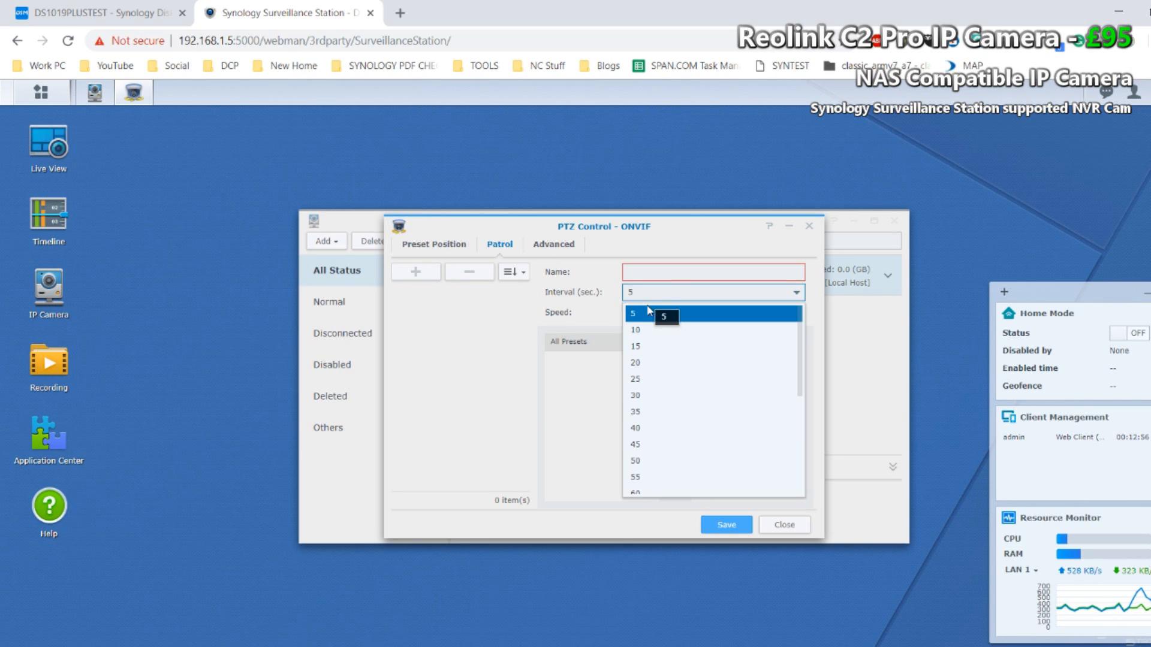
pyautogui.click(584, 348)
pyautogui.click(439, 244)
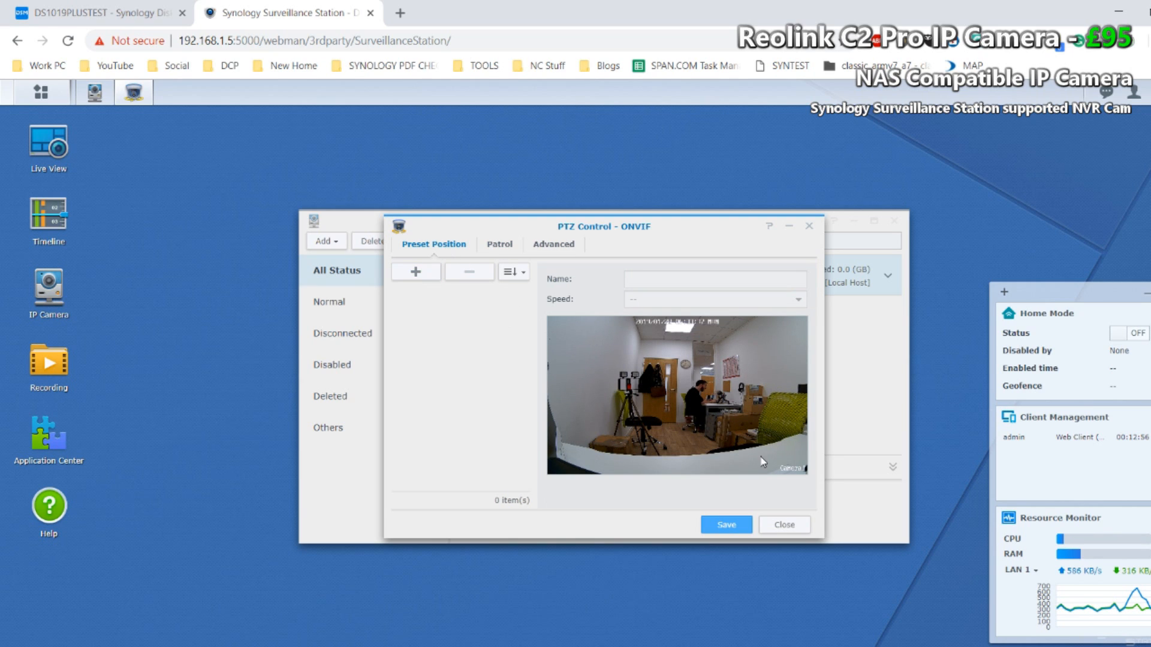
pyautogui.click(800, 529)
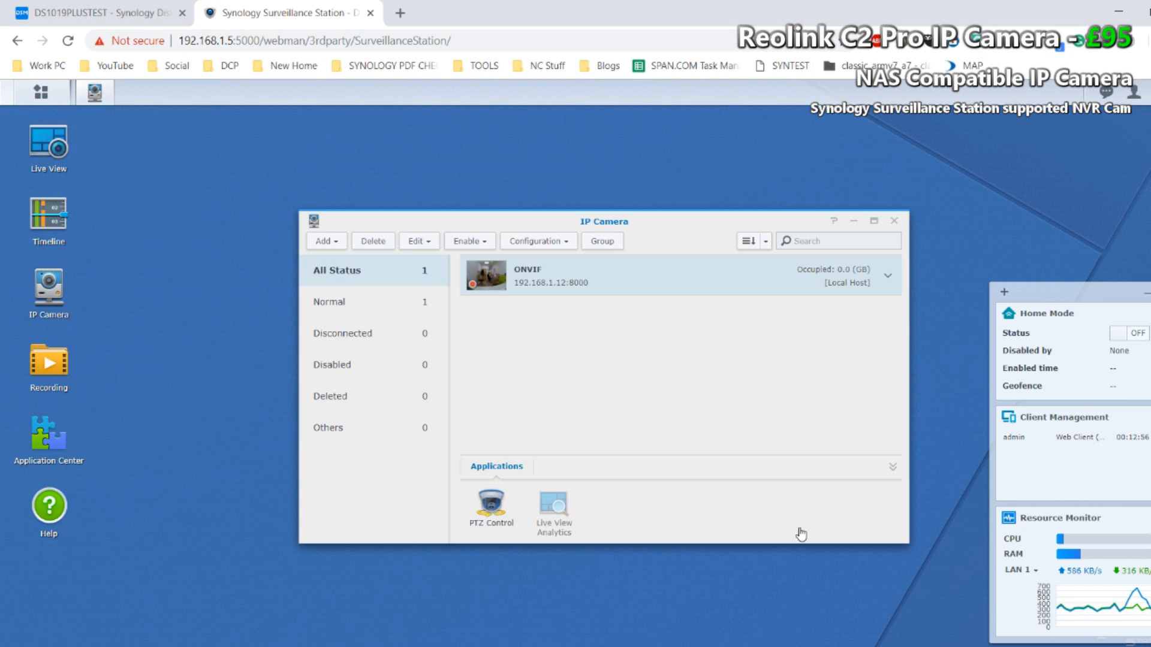
pyautogui.click(894, 225)
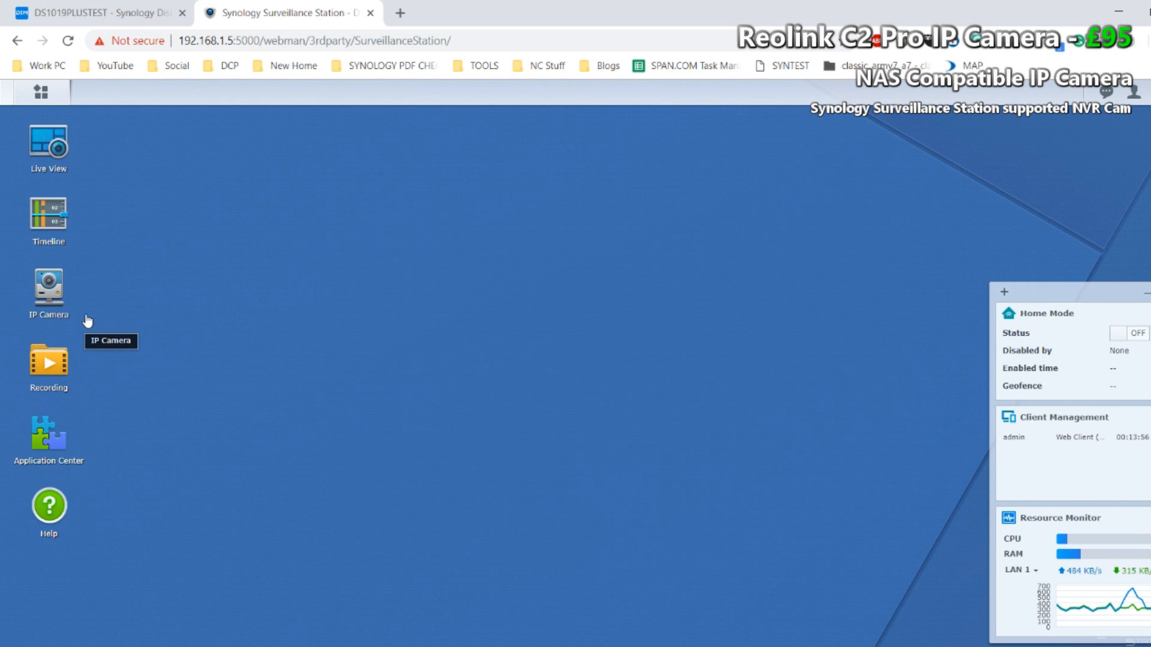
# Step: Open the live view of the camera and pan it left toward the monitor beside the wall
pyautogui.click(39, 148)
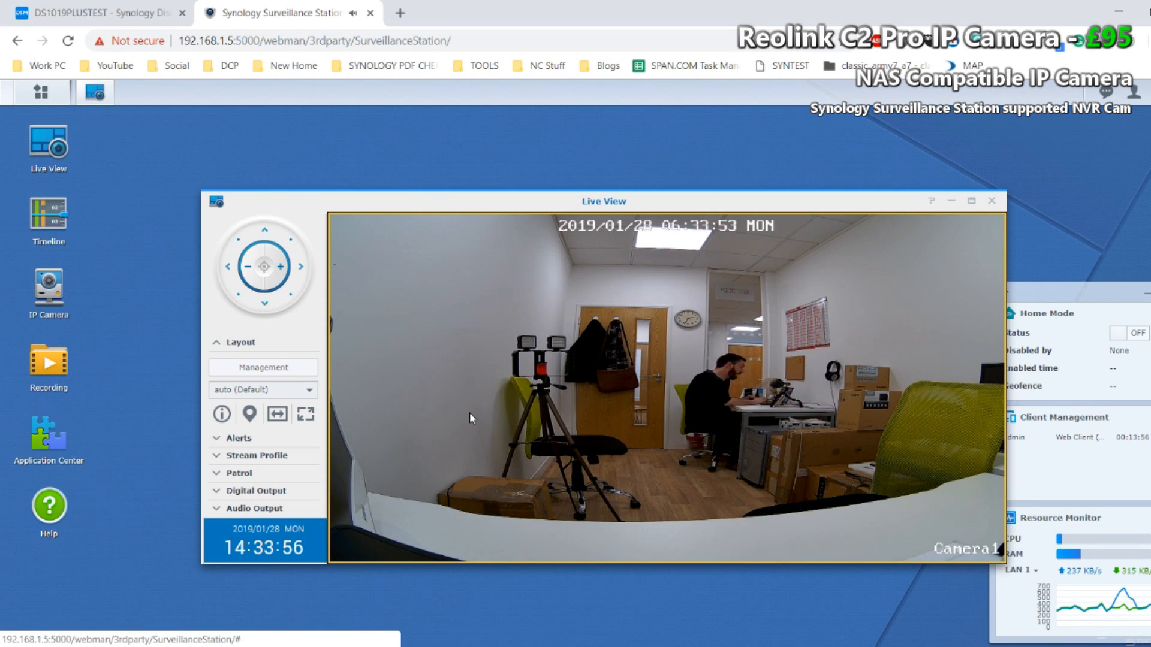
pyautogui.moveTo(420, 385)
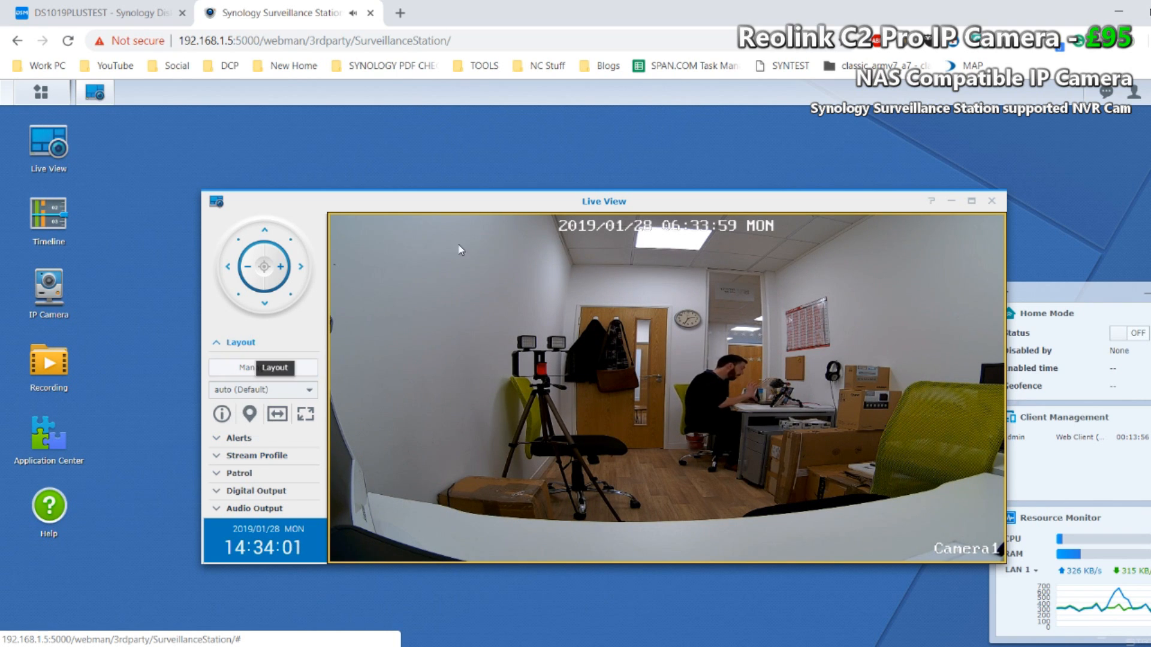
pyautogui.moveTo(663, 300)
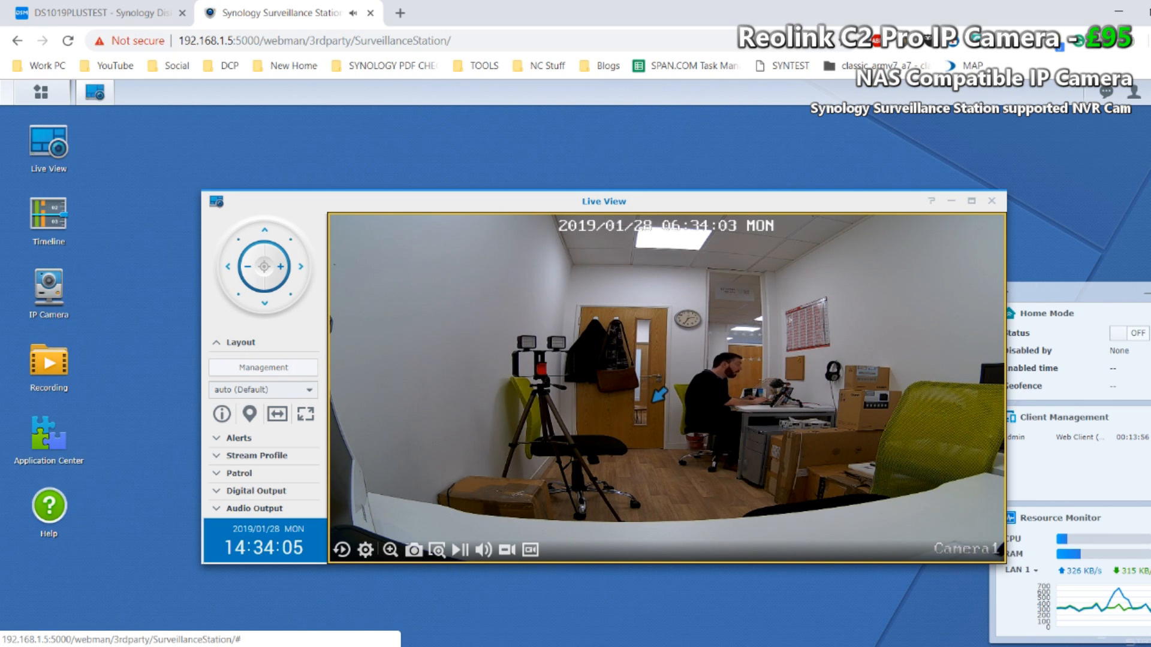
pyautogui.click(662, 293)
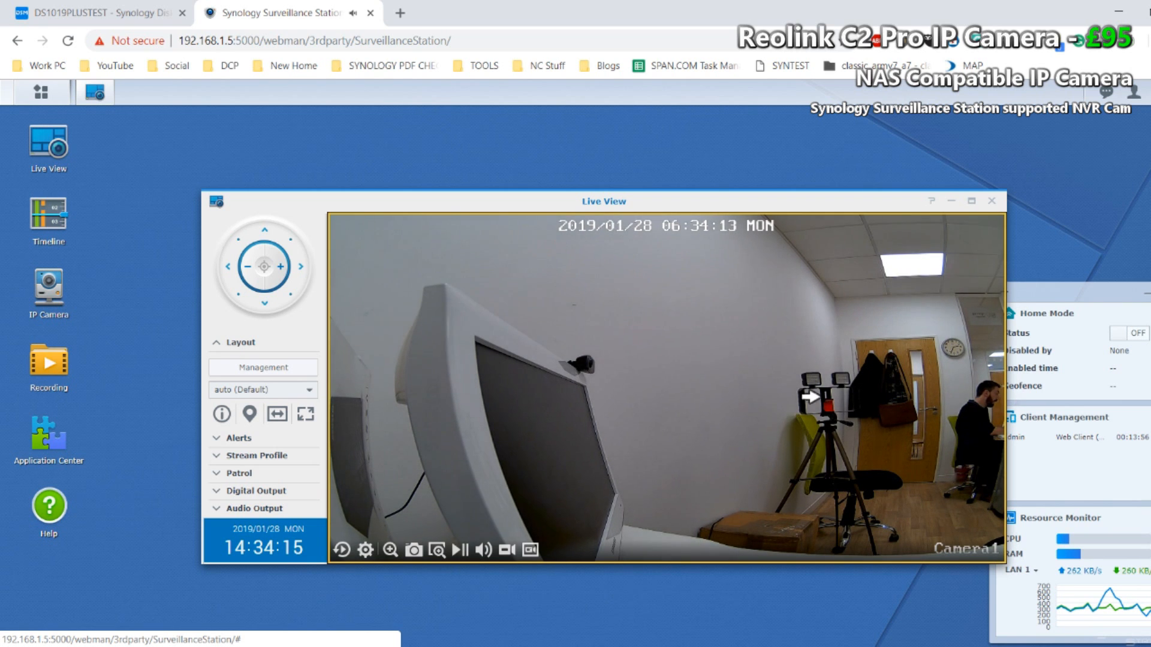
# Step: Pan the camera right across the room to the Echo box, and partway back left toward the door
pyautogui.click(834, 399)
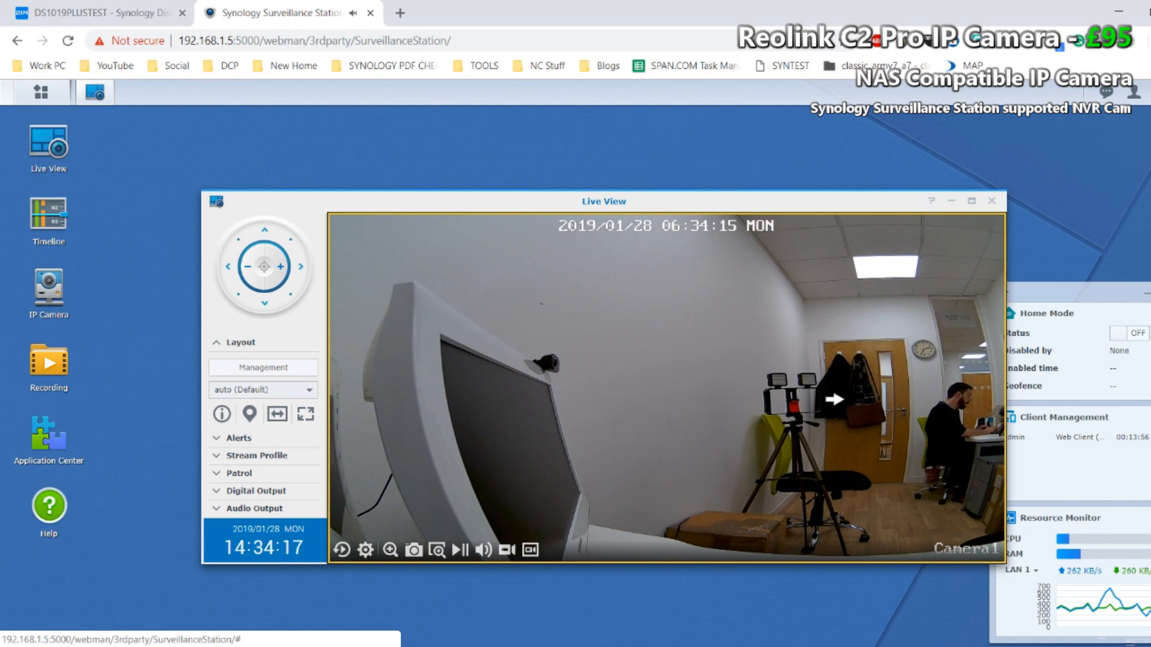
pyautogui.click(973, 409)
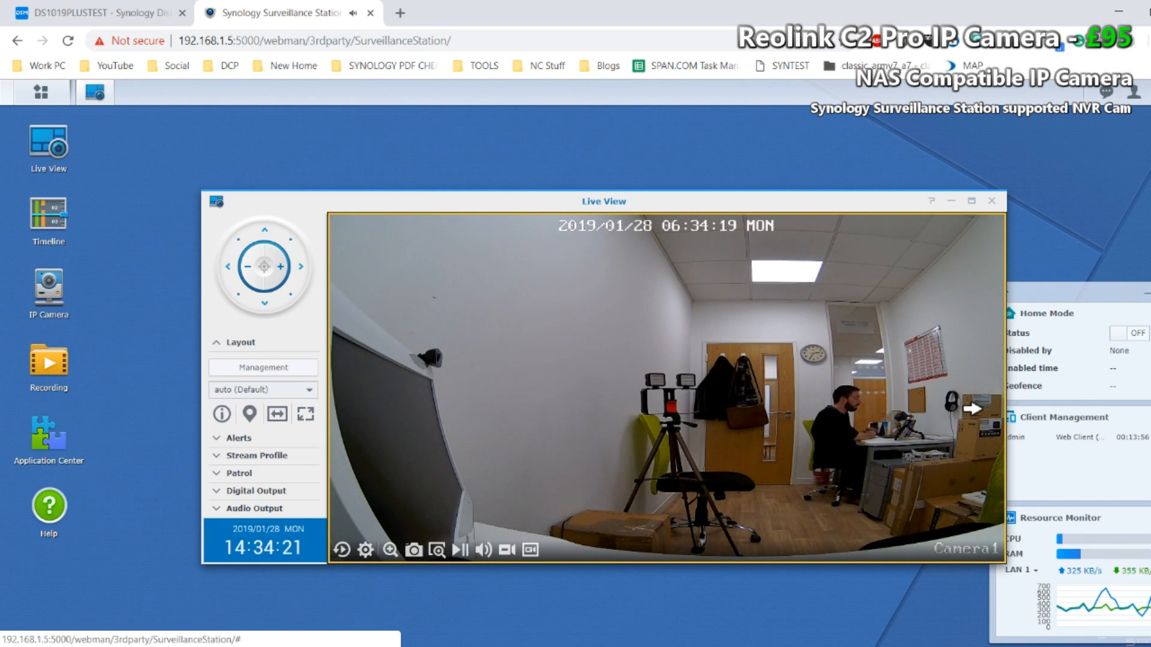
pyautogui.click(954, 480)
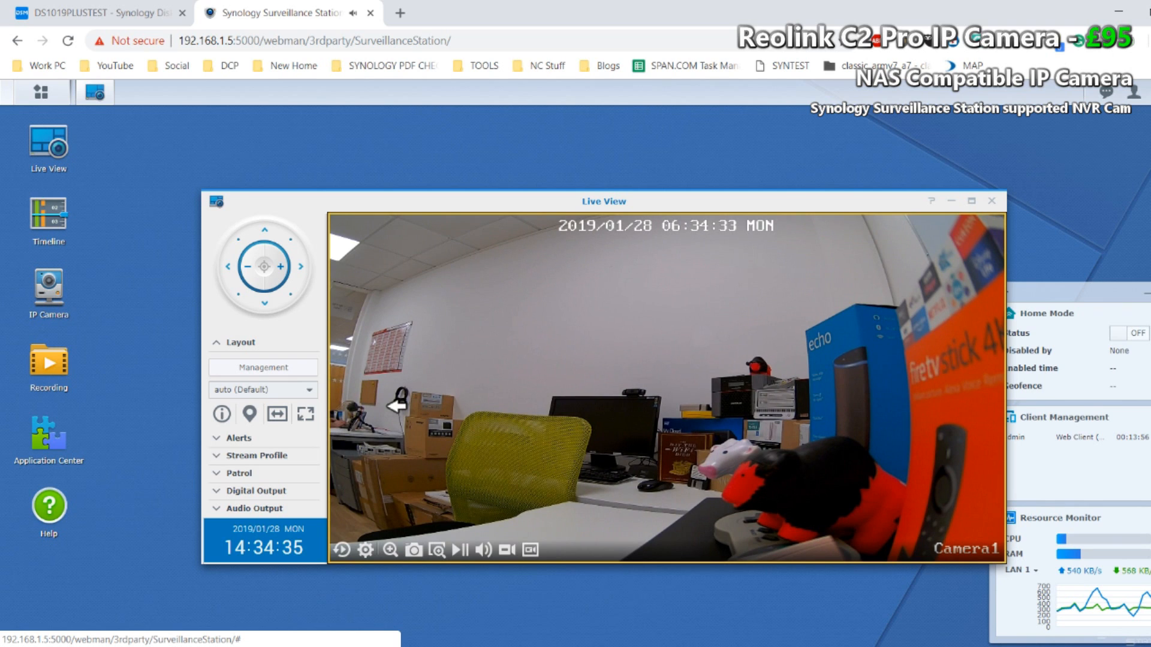
pyautogui.moveTo(408, 415); pyautogui.dragTo(574, 430)
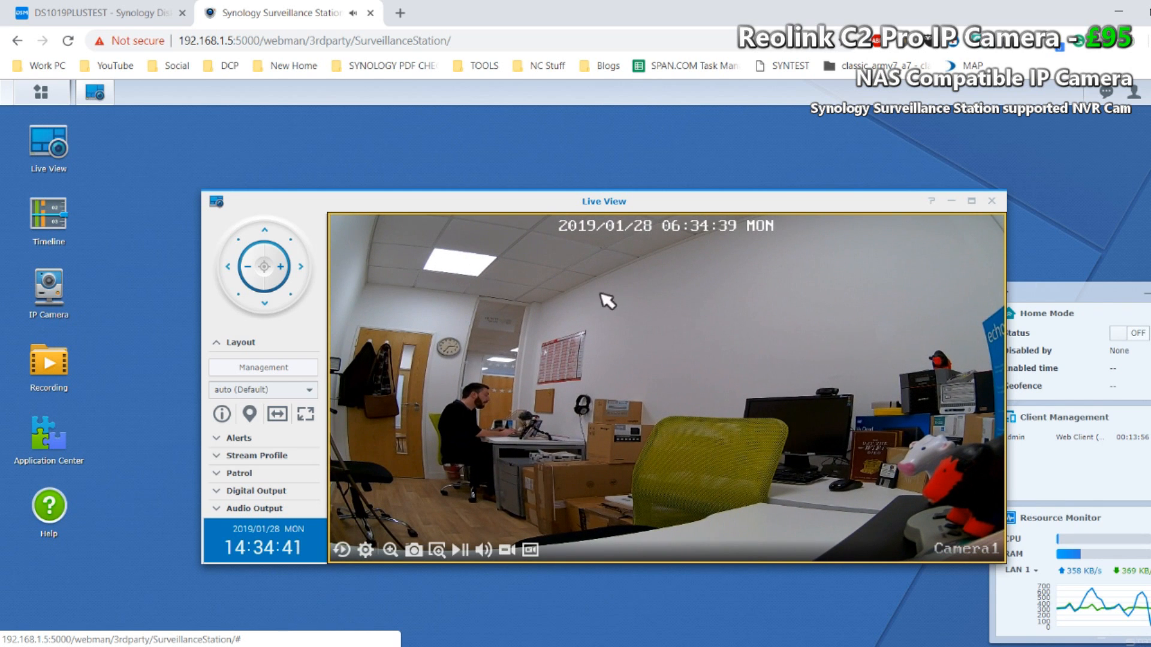
# Step: Pan the camera further left until the door and the tripod are in view
pyautogui.click(576, 503)
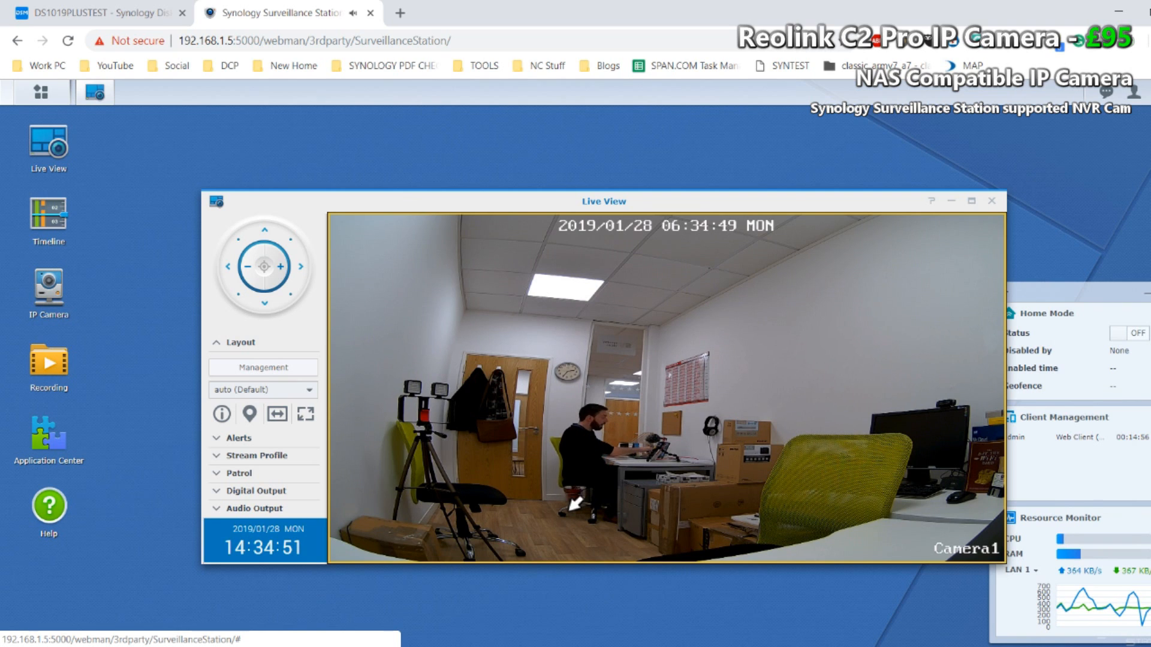
pyautogui.moveTo(572, 391)
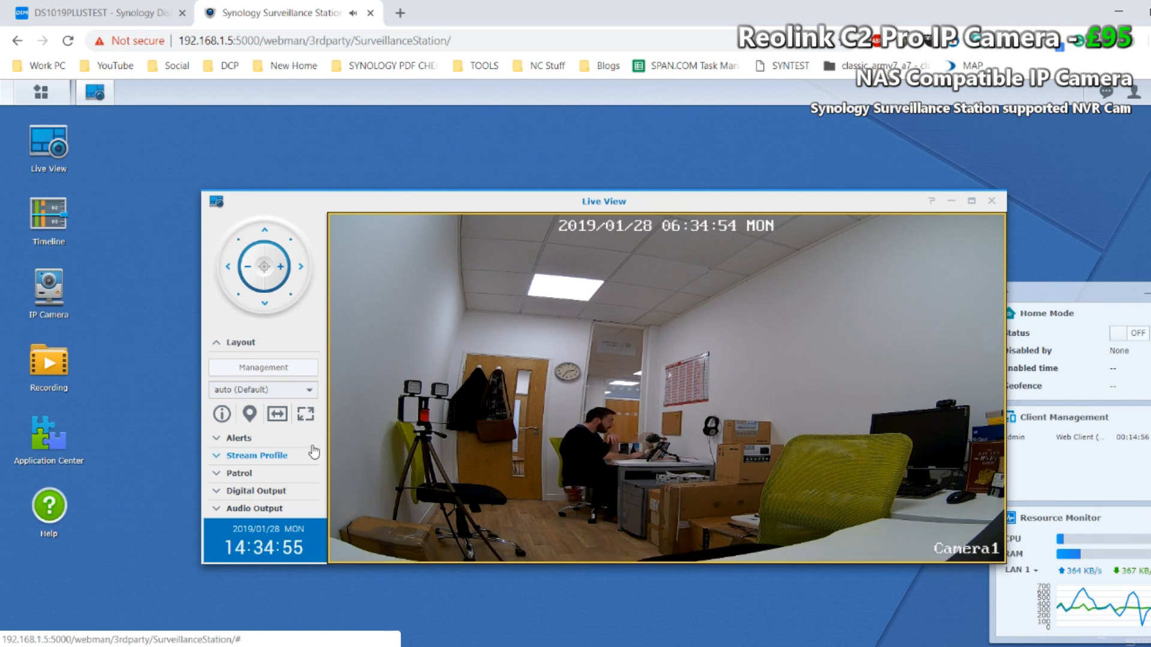
# Step: Examine the alert management settings, alert history and advanced alert options without changing anything, and close the alert window
pyautogui.click(267, 440)
pyautogui.click(282, 389)
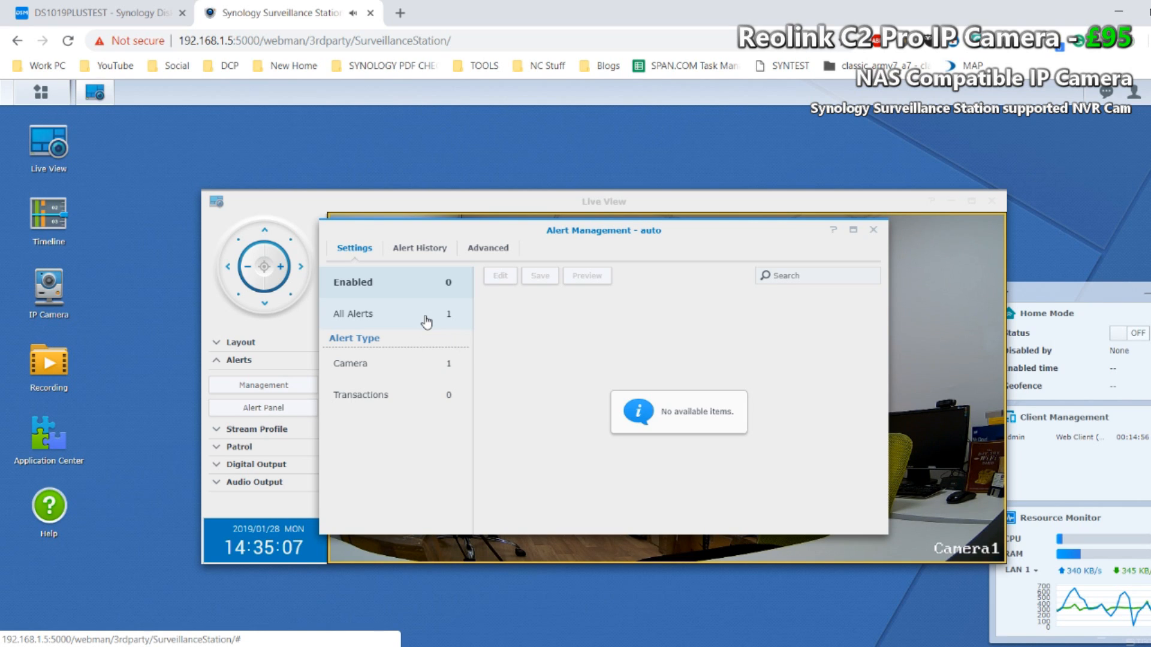
pyautogui.click(422, 251)
pyautogui.click(489, 251)
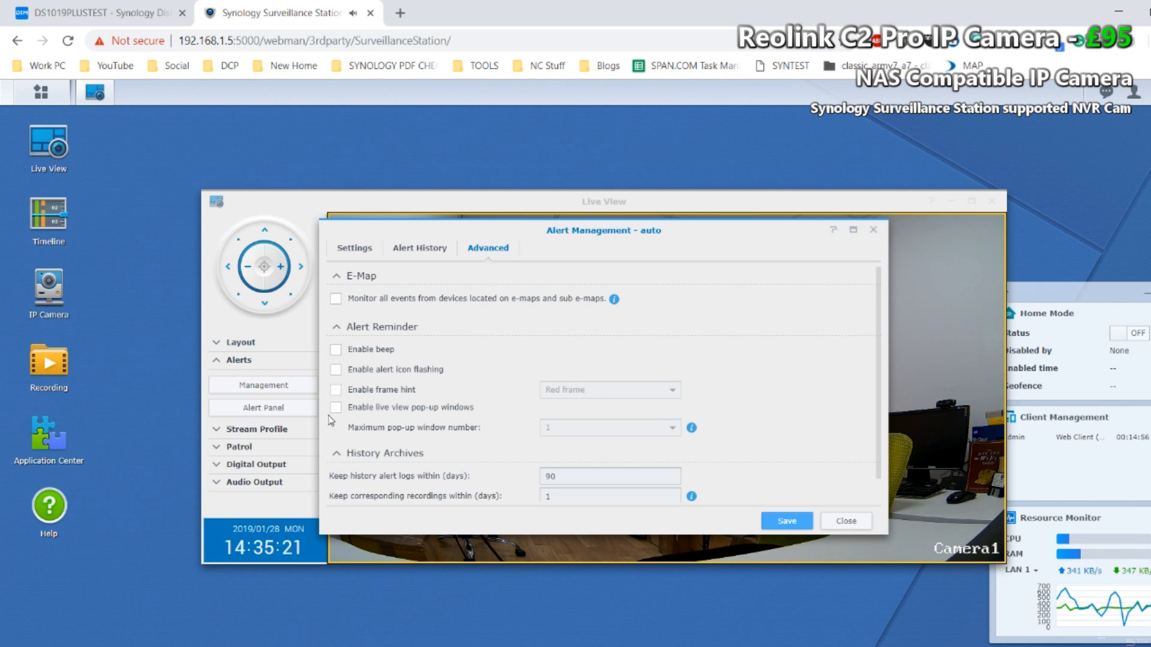
pyautogui.scroll(-1, 439, 344)
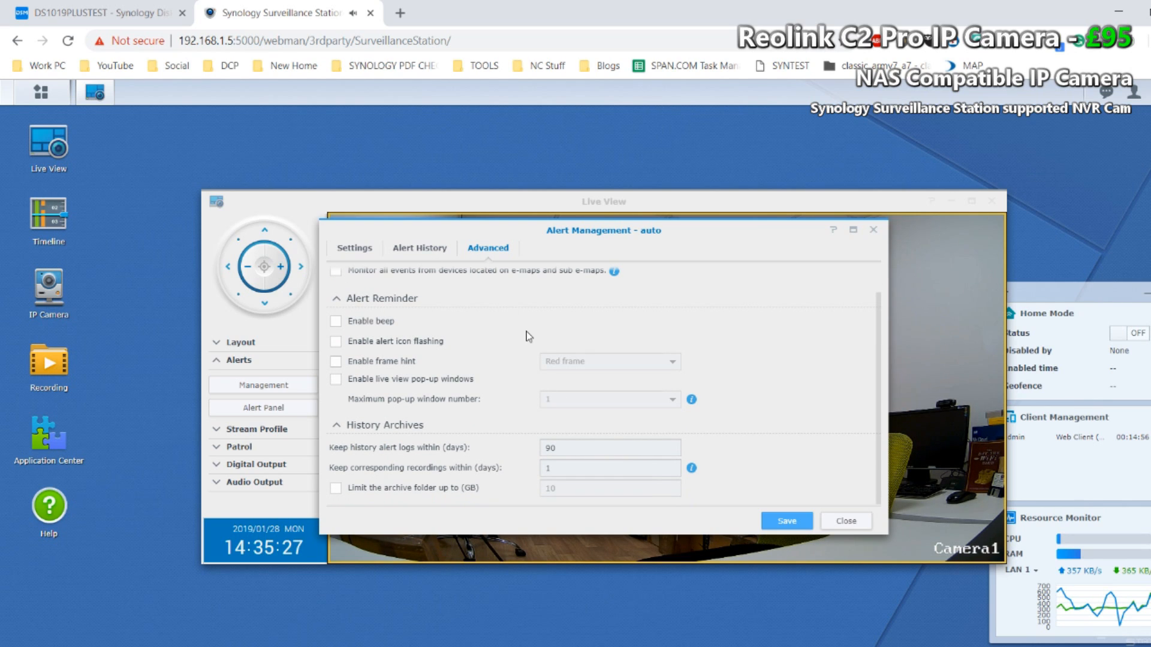
pyautogui.click(418, 249)
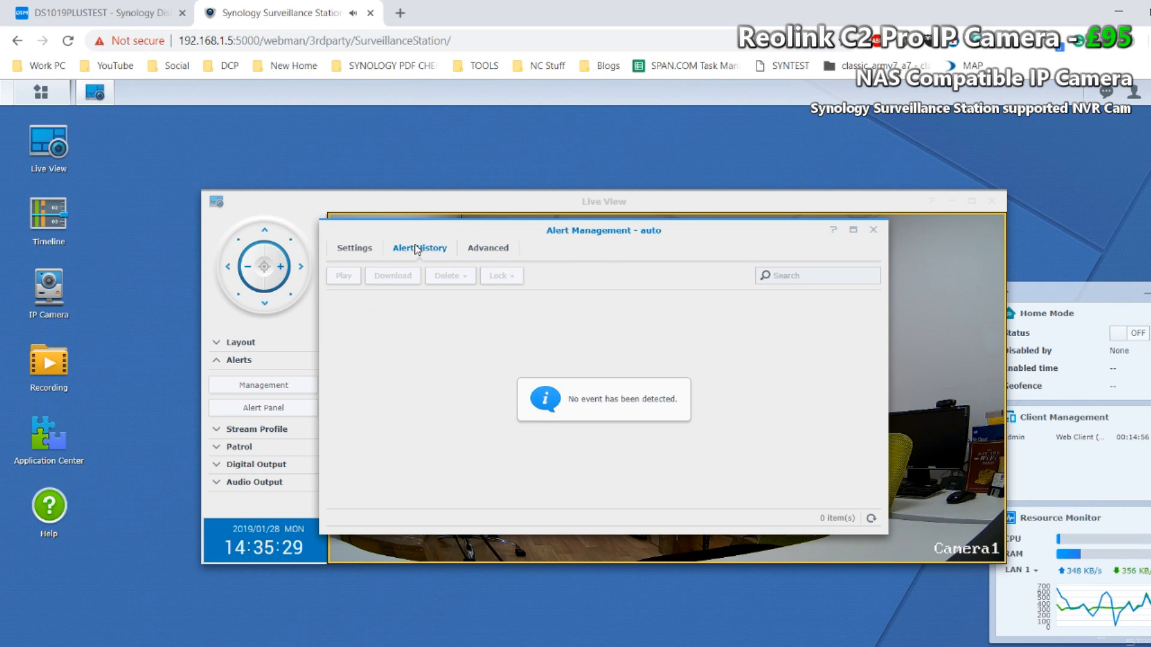
pyautogui.click(364, 248)
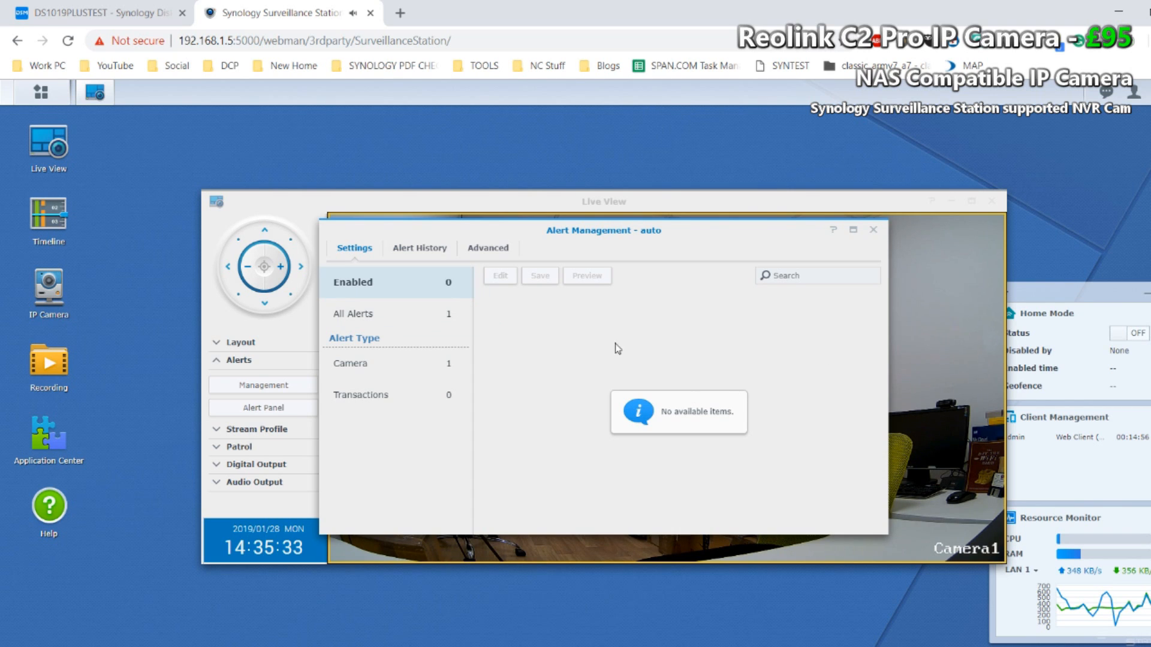
pyautogui.click(873, 230)
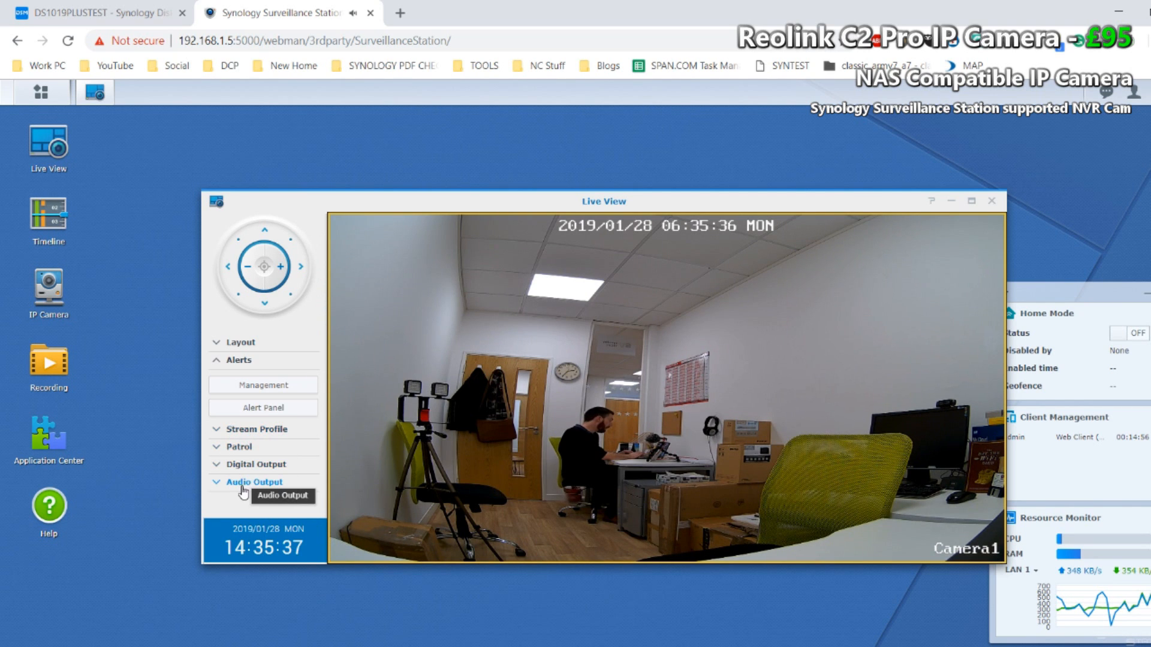
# Step: Expand the layout options, close the live view, and check the list of stored recordings before closing it
pyautogui.click(243, 342)
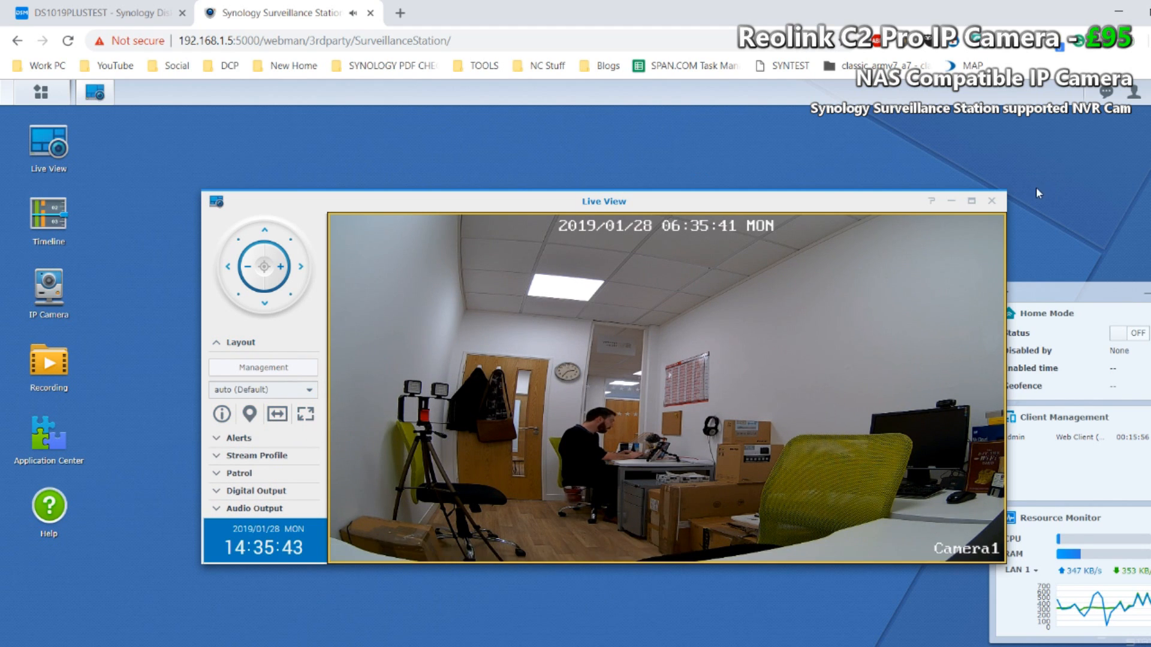
pyautogui.click(992, 201)
pyautogui.click(58, 336)
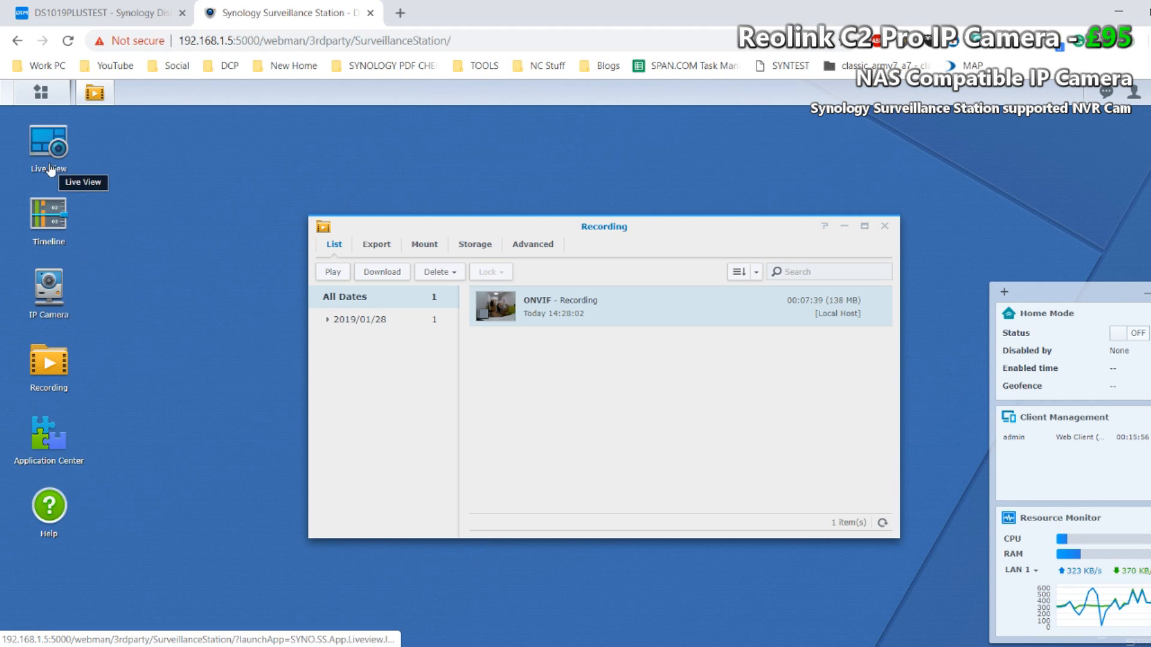
pyautogui.click(884, 226)
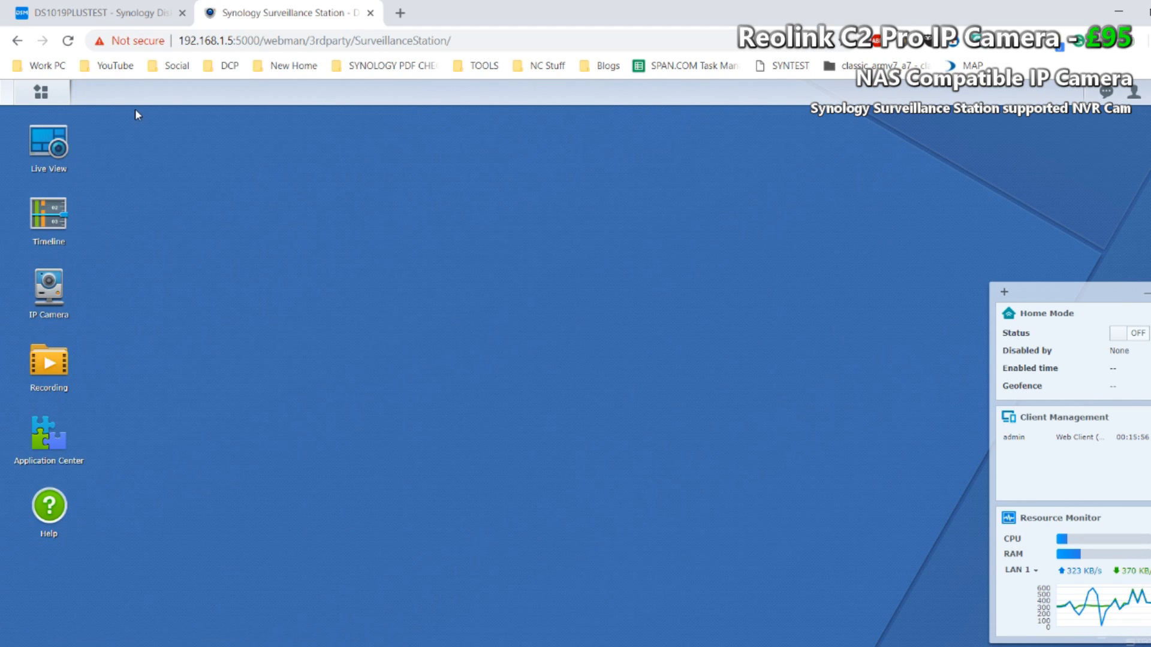
# Step: Play the ONVIF camera's 28 January 2019 recording in the Timeline from about 14:33, and close the Timeline
pyautogui.click(63, 214)
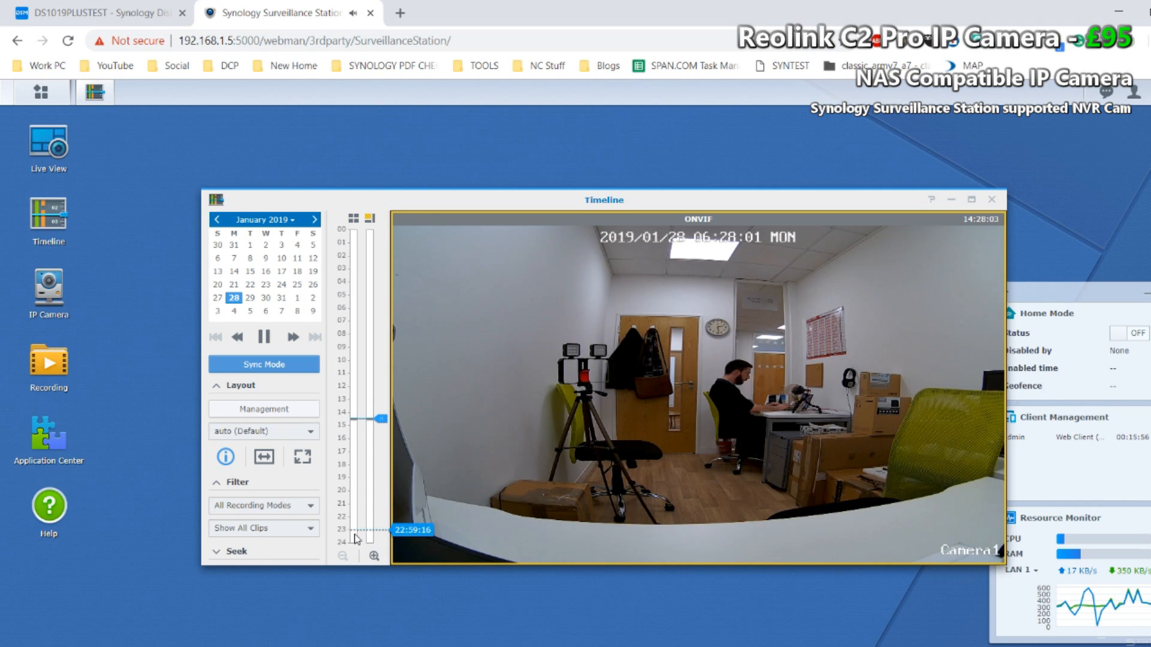
pyautogui.click(374, 557)
pyautogui.click(374, 557)
pyautogui.click(374, 556)
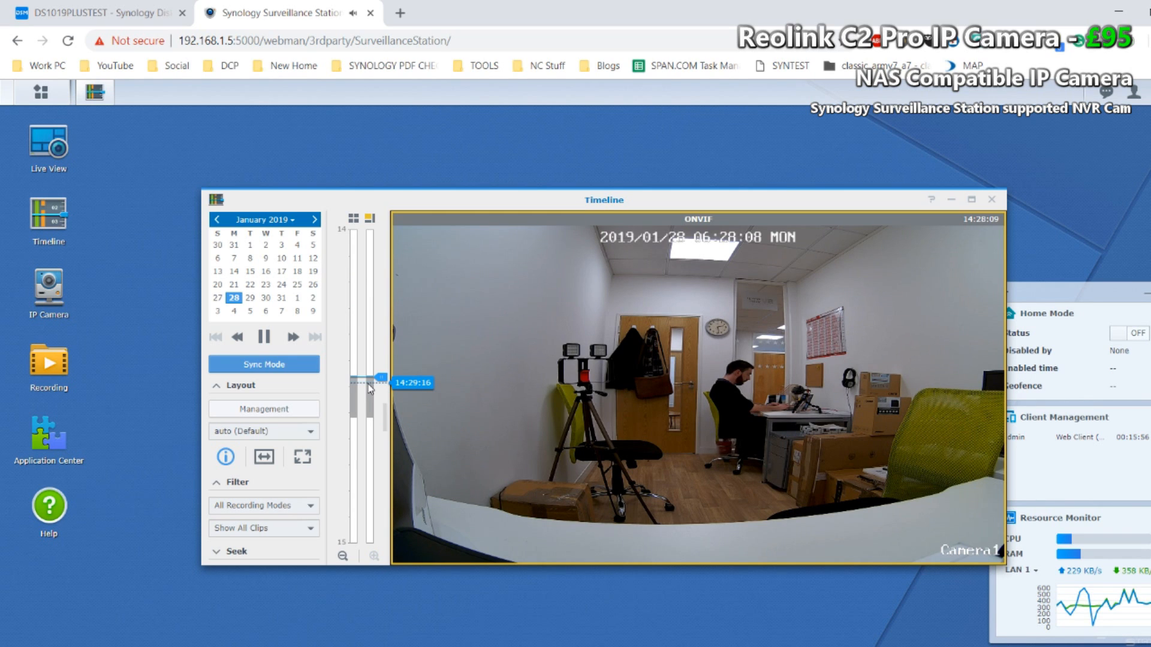
pyautogui.moveTo(369, 388); pyautogui.dragTo(373, 407)
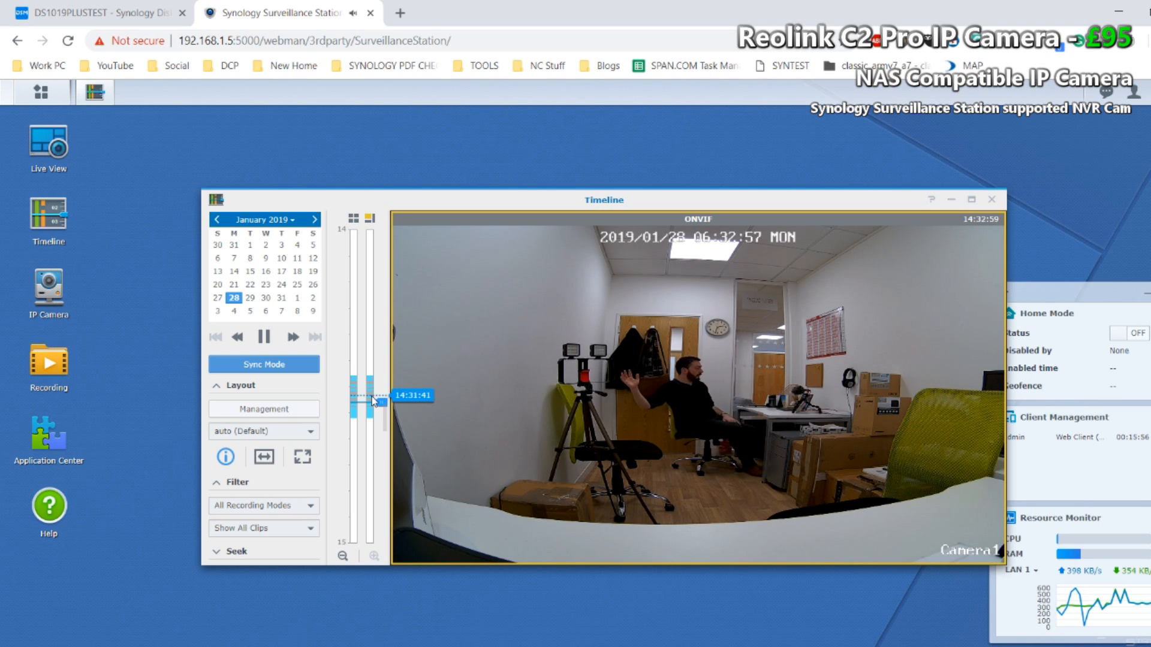
pyautogui.moveTo(412, 405)
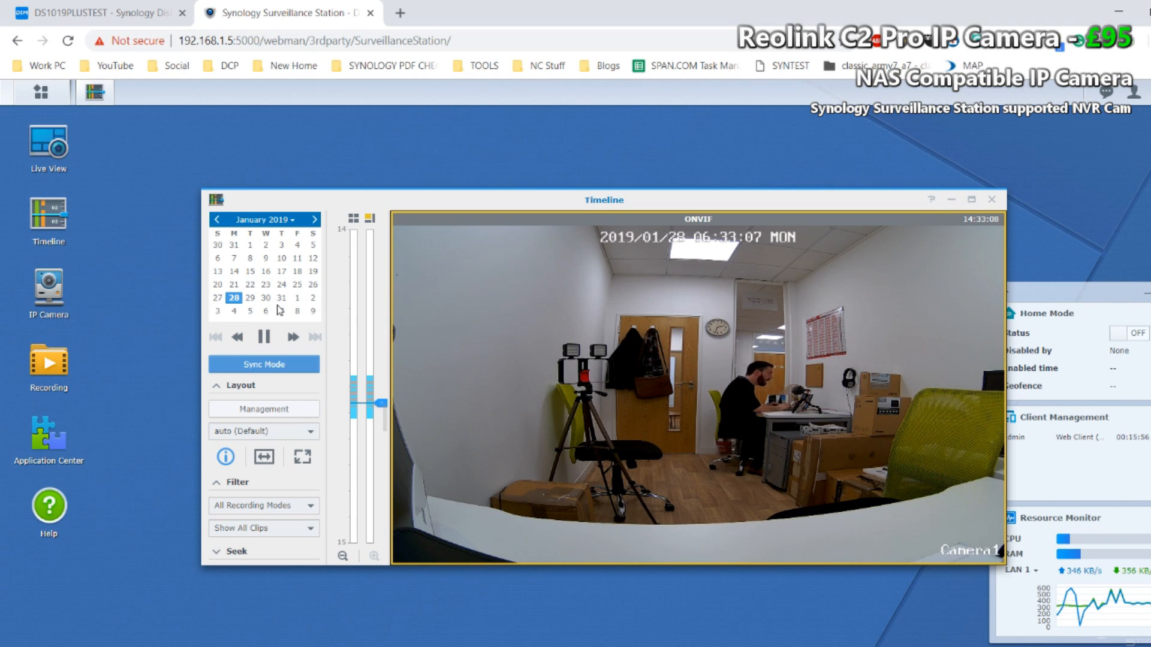
pyautogui.click(992, 200)
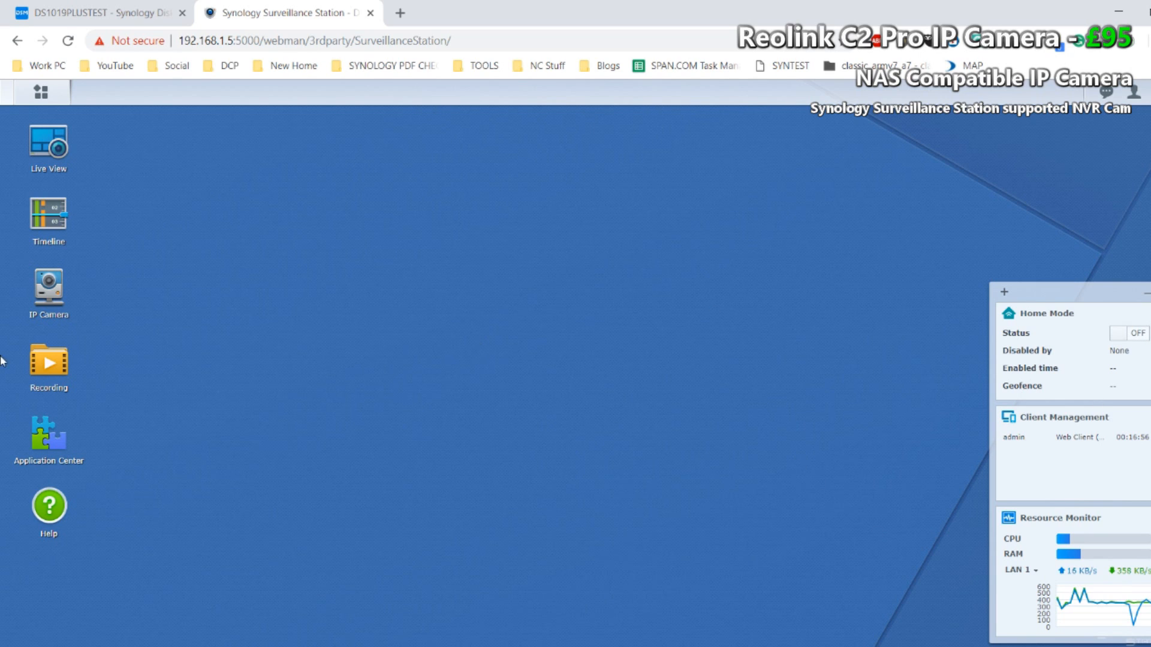
# Step: Browse all available applications and PC utilities in the Application Center, with its window enlarged and repositioned
pyautogui.click(46, 443)
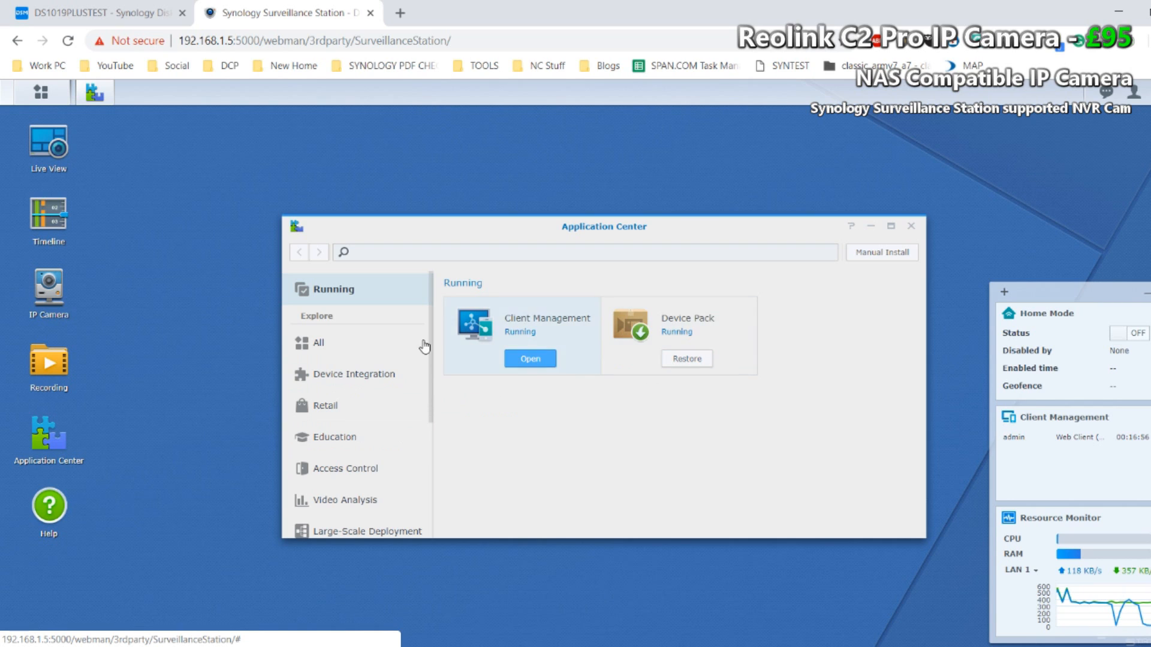
pyautogui.click(320, 342)
pyautogui.scroll(-1, 635, 336)
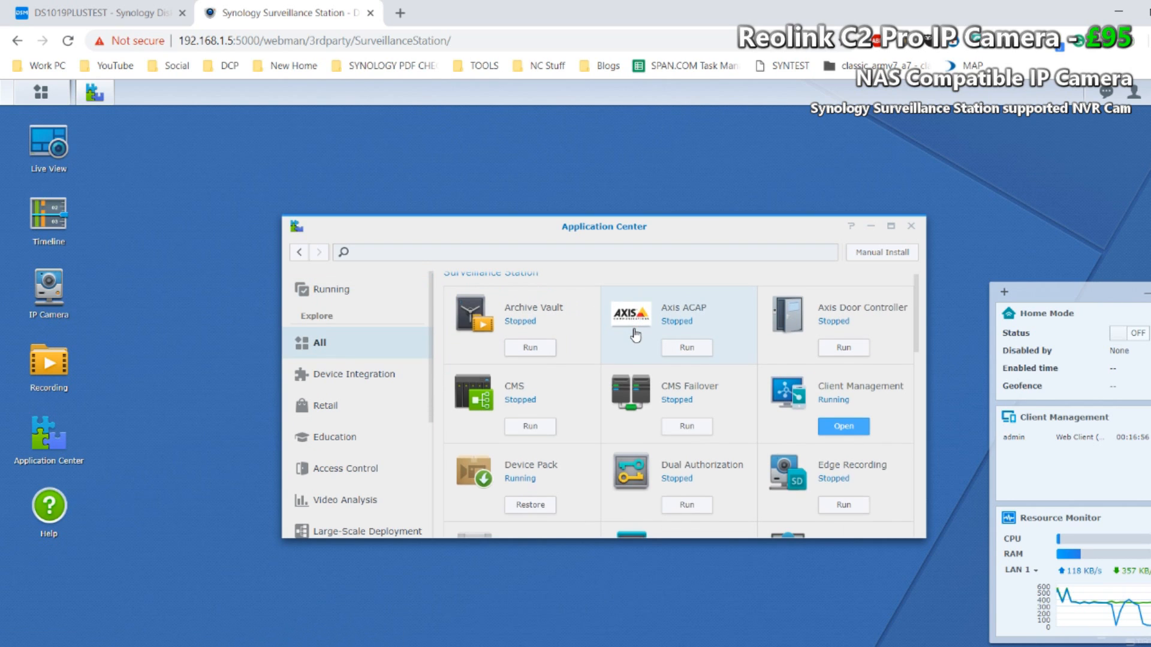
pyautogui.moveTo(923, 537); pyautogui.dragTo(1073, 538)
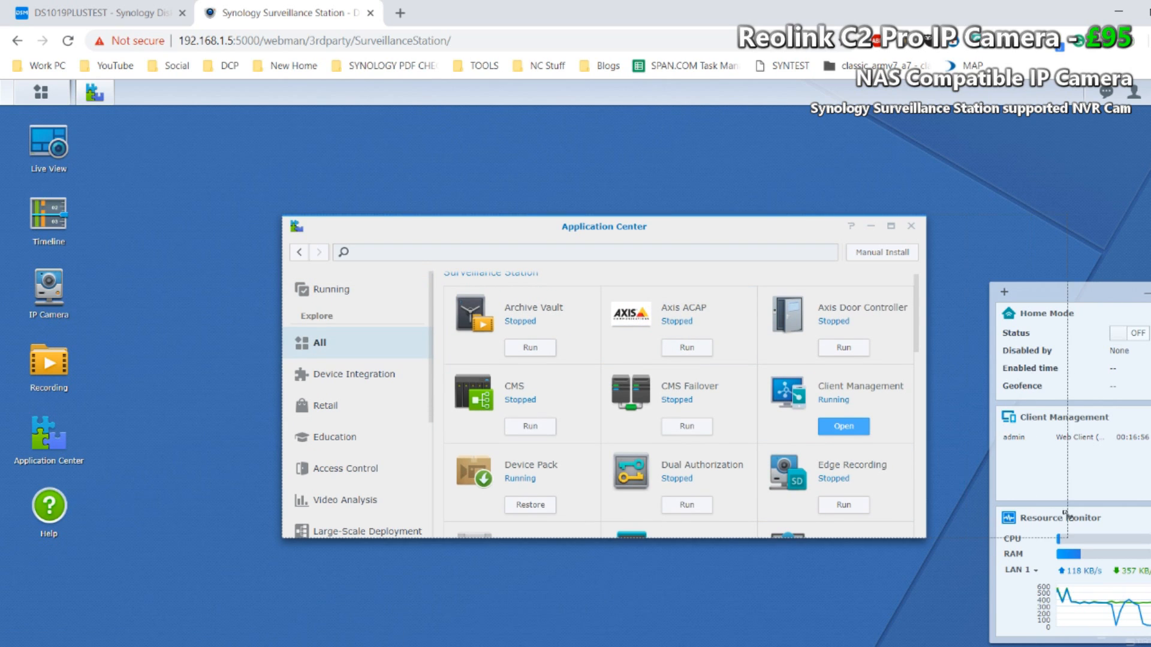
pyautogui.moveTo(766, 231); pyautogui.dragTo(687, 135)
pyautogui.moveTo(608, 441); pyautogui.dragTo(614, 587)
pyautogui.scroll(-5, 605, 375)
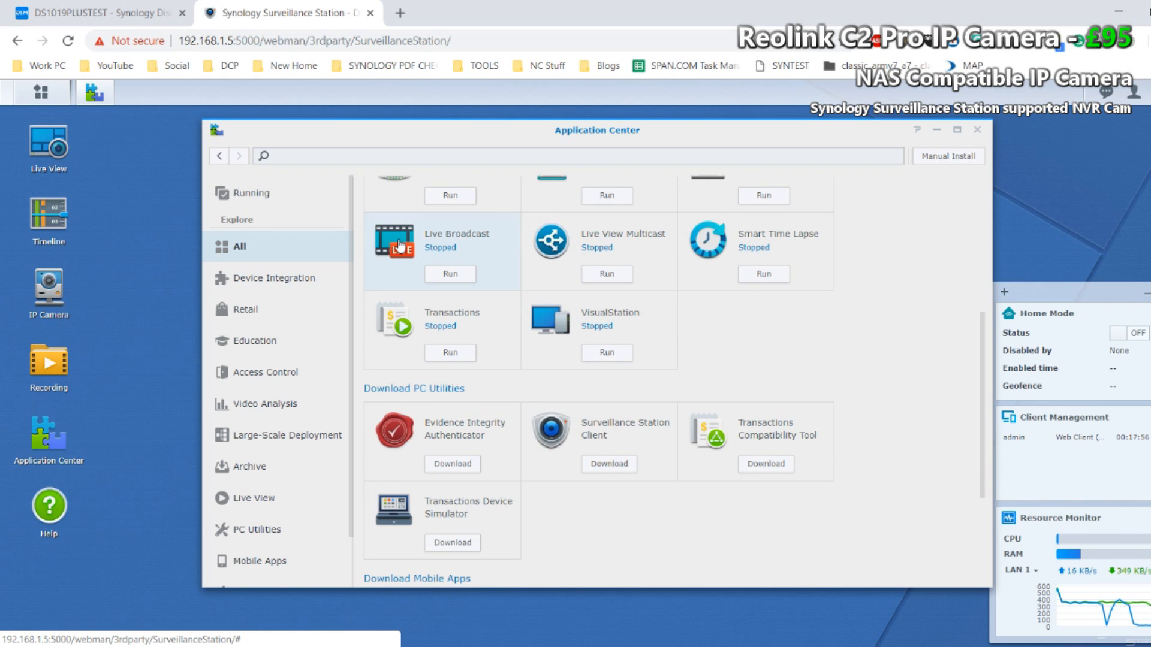
pyautogui.scroll(1, 399, 244)
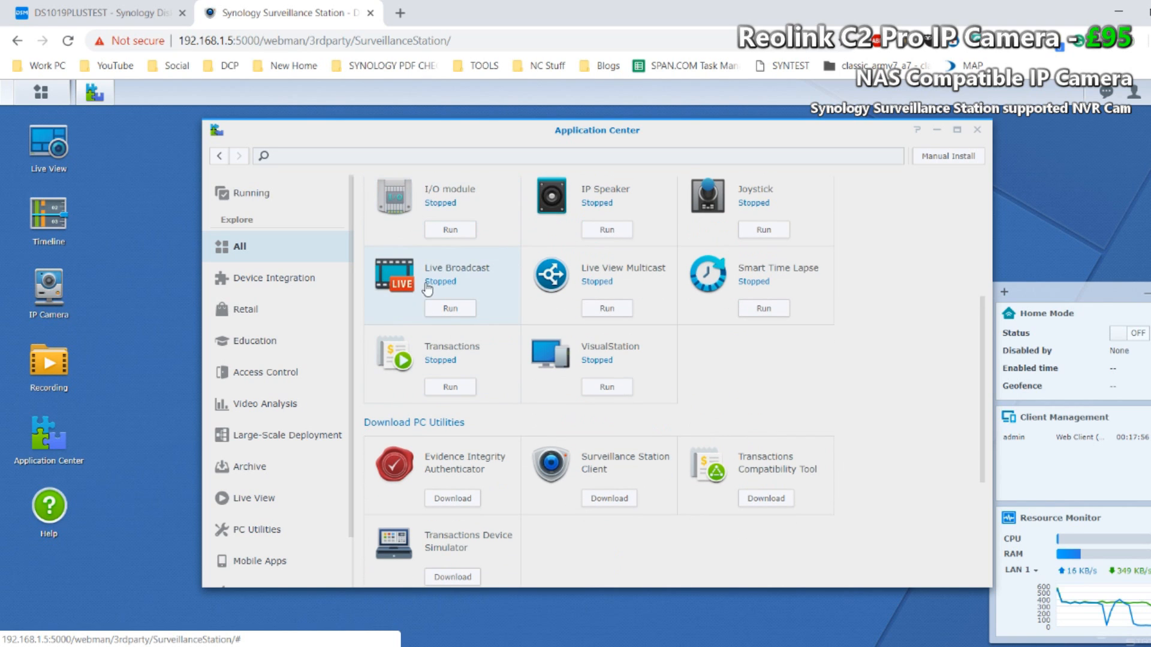
pyautogui.scroll(4, 460, 355)
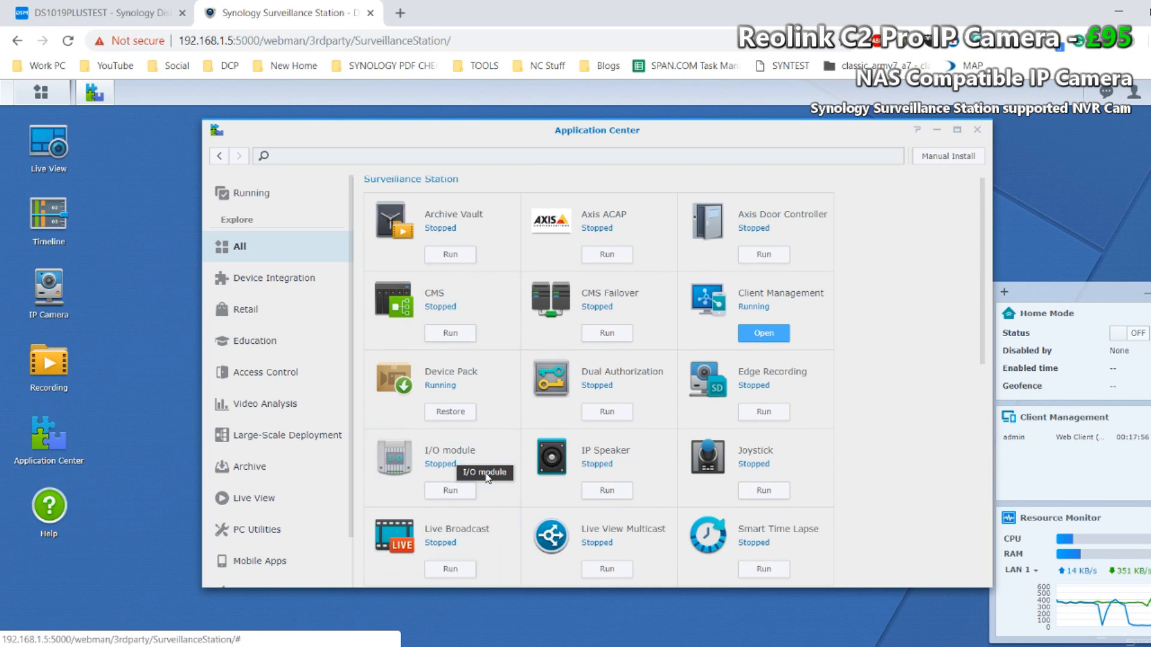